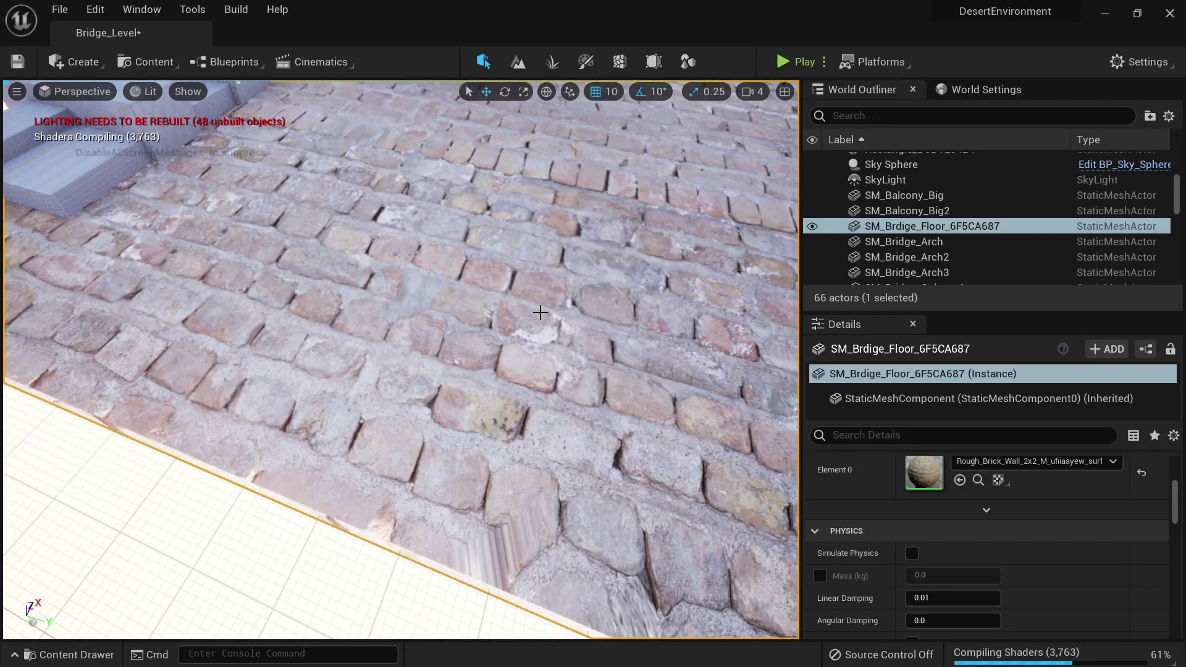
right_drag(514, 264, 549, 198)
right_drag(556, 313, 552, 308)
right_drag(401, 346, 453, 389)
right_drag(606, 346, 489, 447)
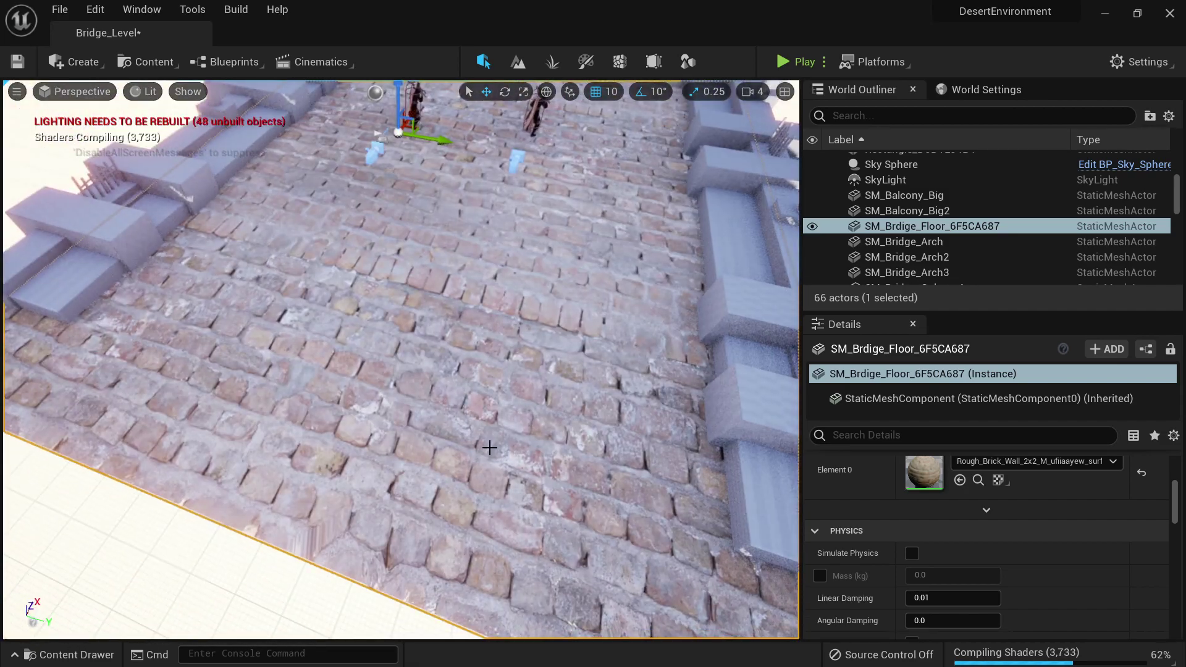
click(688, 59)
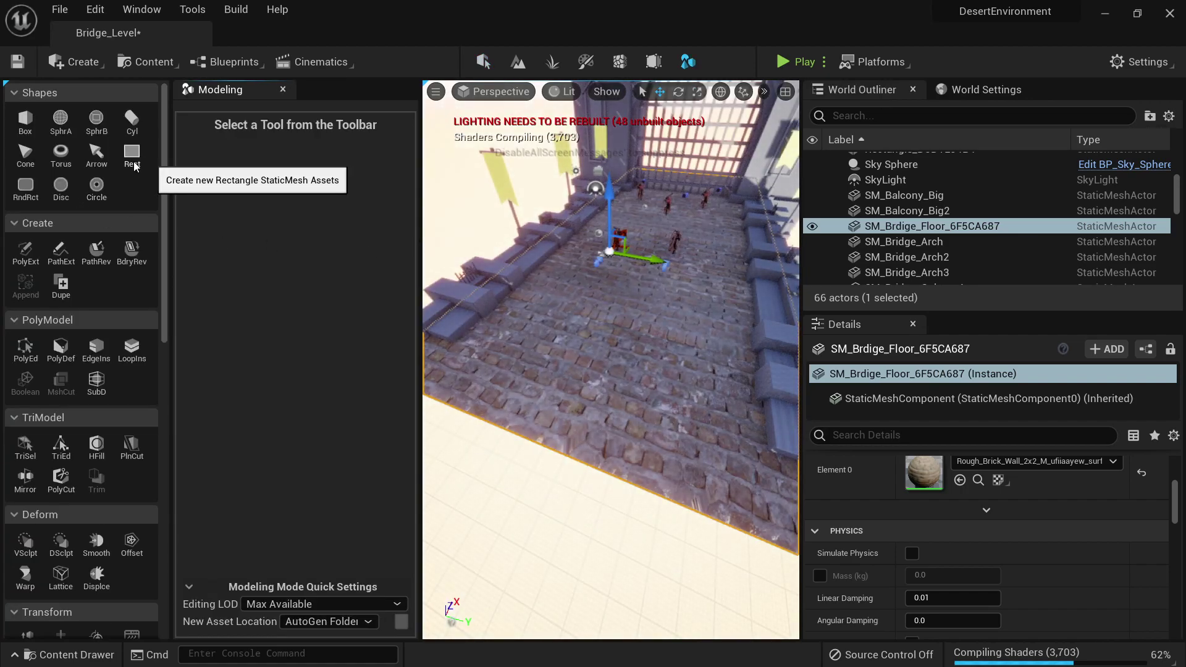
click(132, 154)
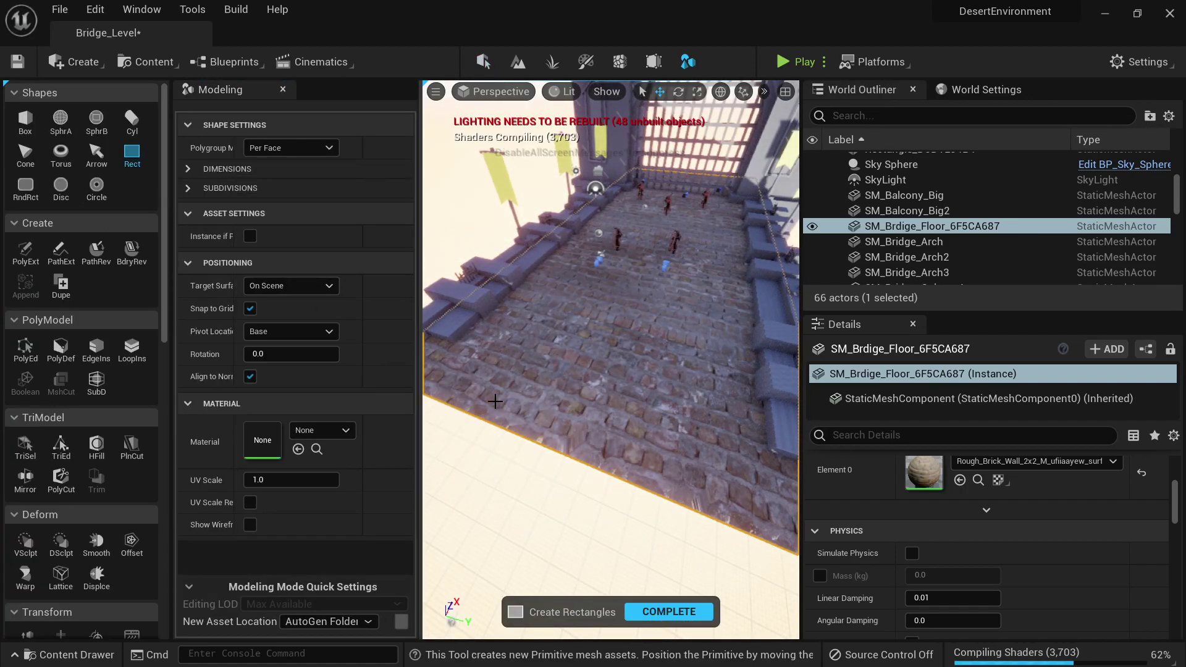
key(Escape)
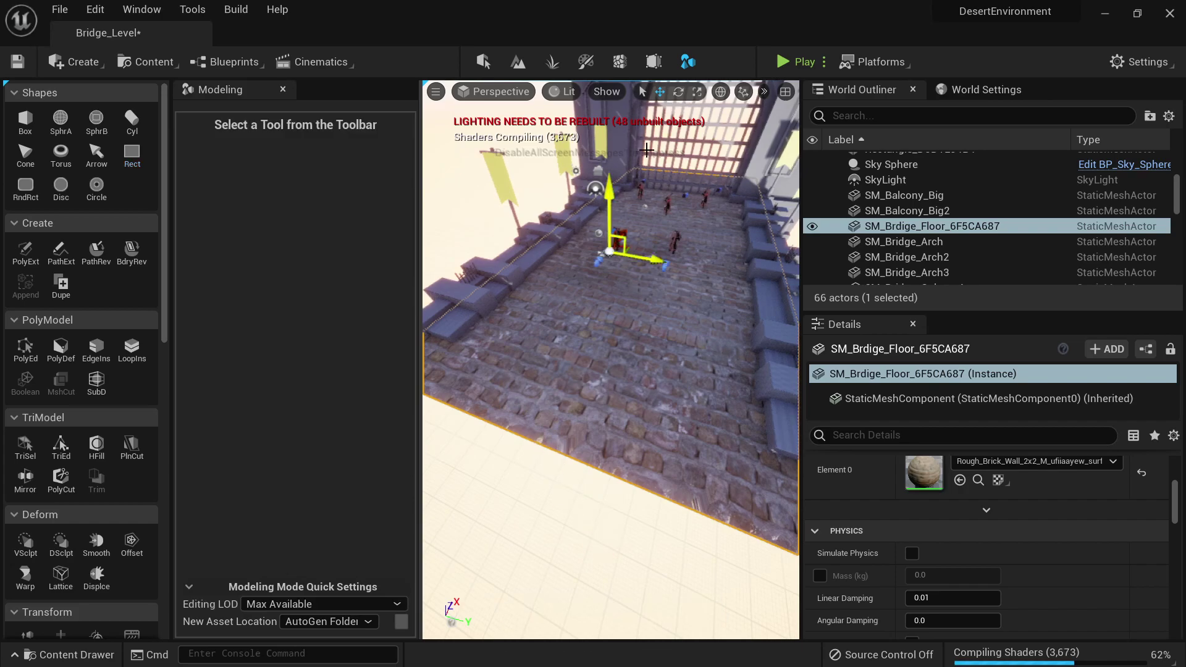
key(Escape)
key(shift+1)
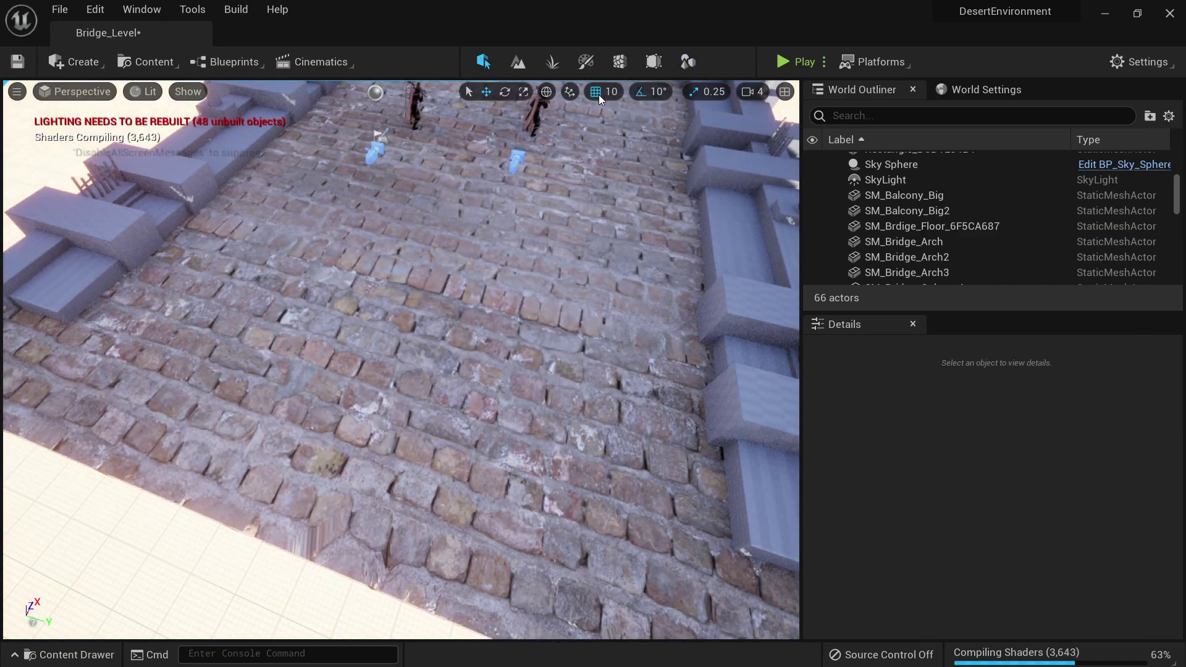
Place a new rectangle mesh on the brick floor near the open end of the bridge
scroll(584, 103, down, 5)
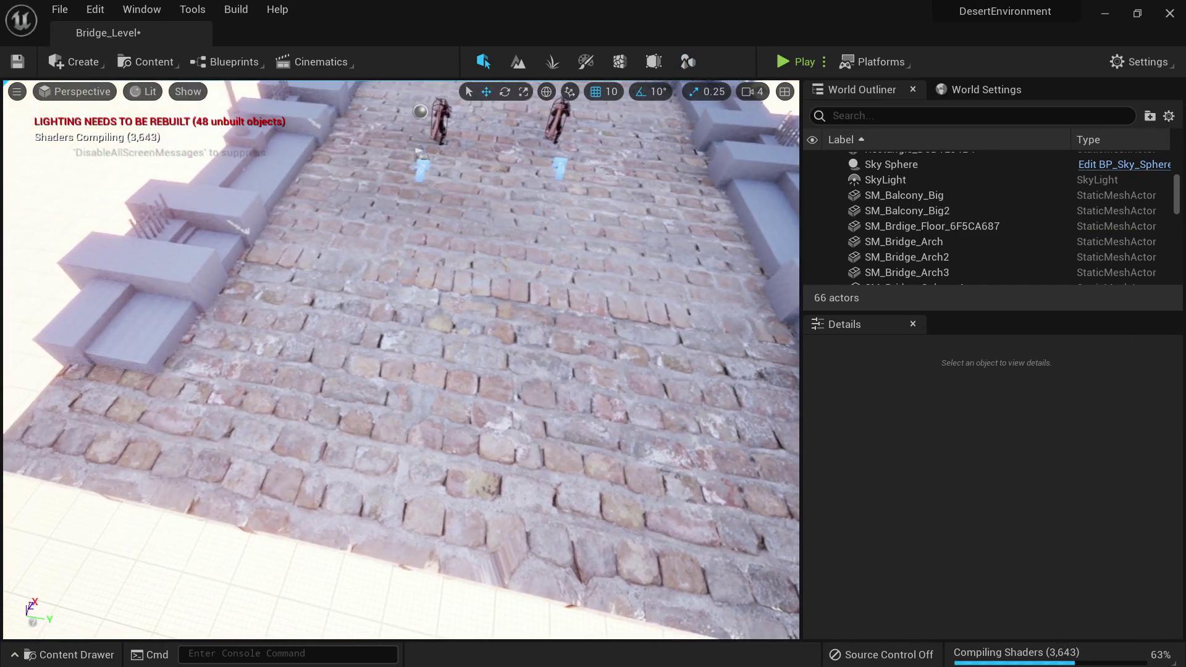
click(680, 67)
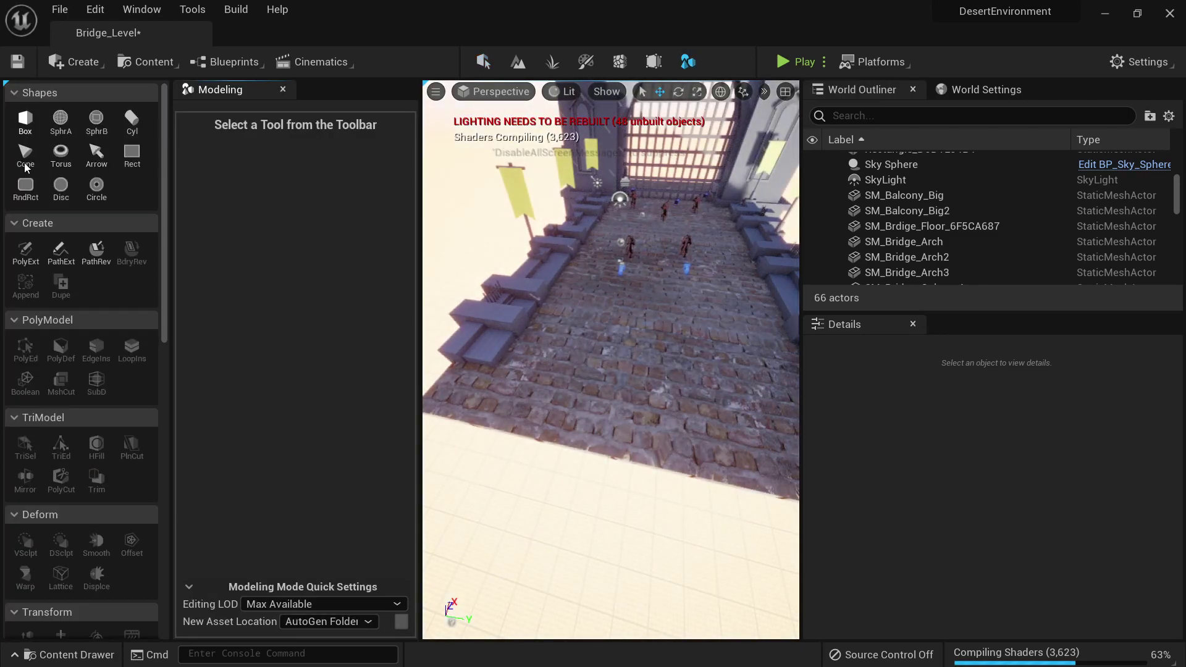
click(135, 156)
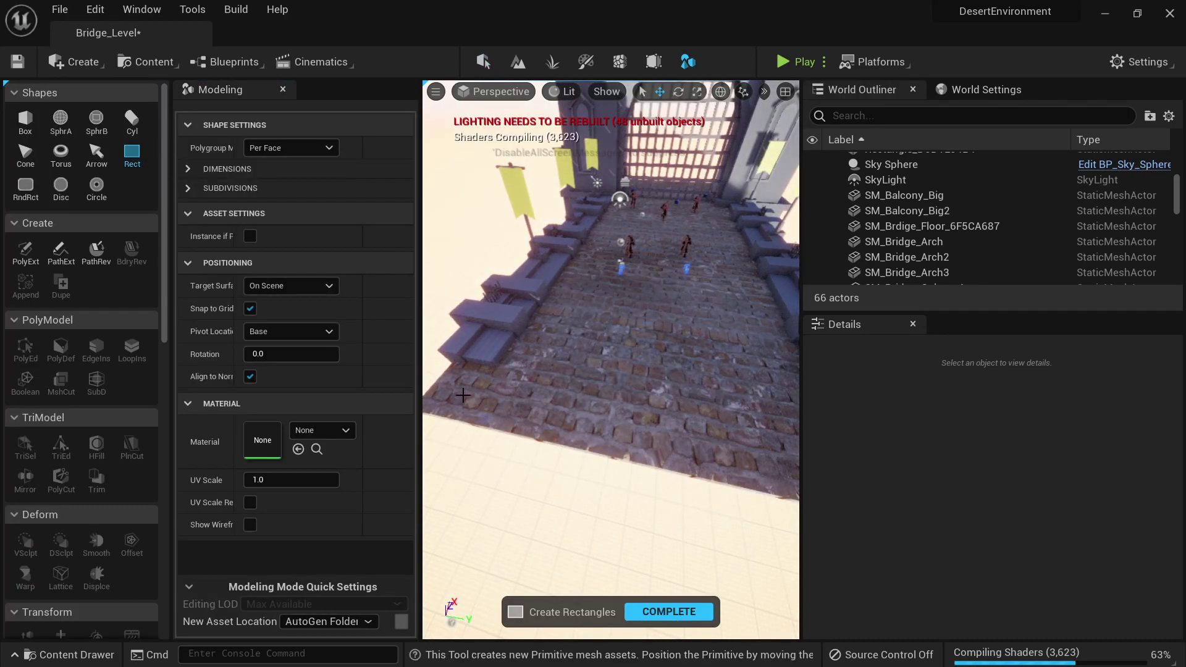
click(525, 426)
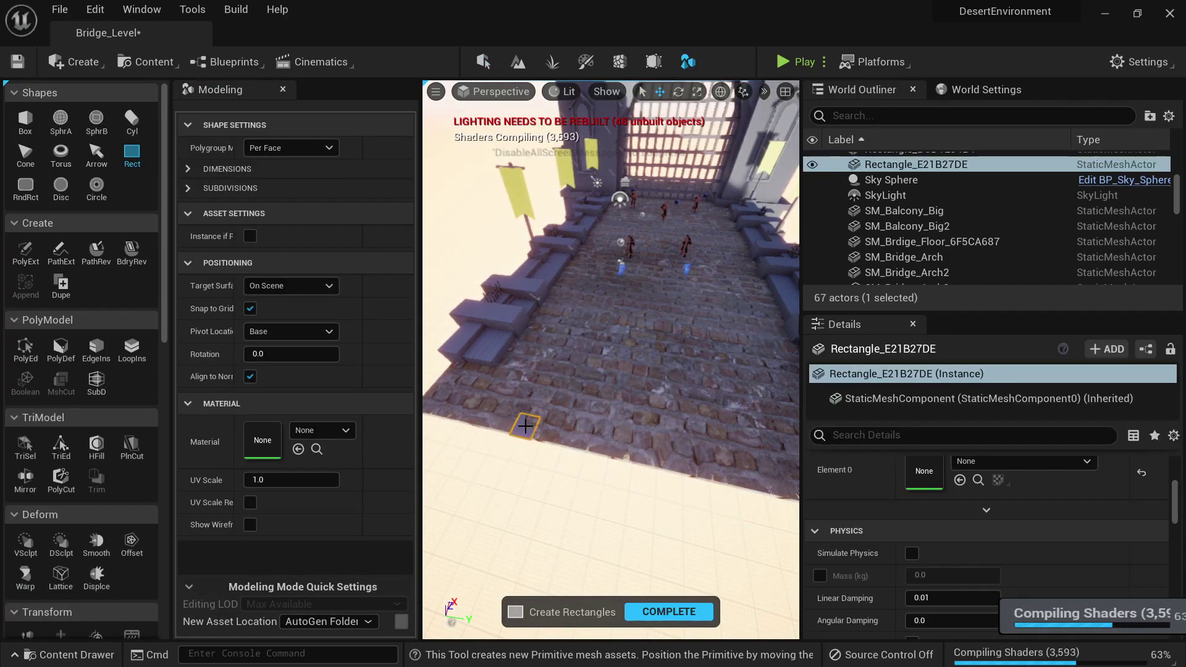
click(669, 611)
Scale the rectangle up uniformly to about 10.25 and position it over the left half of the bridge's near end
right_drag(587, 504, 521, 465)
key(r)
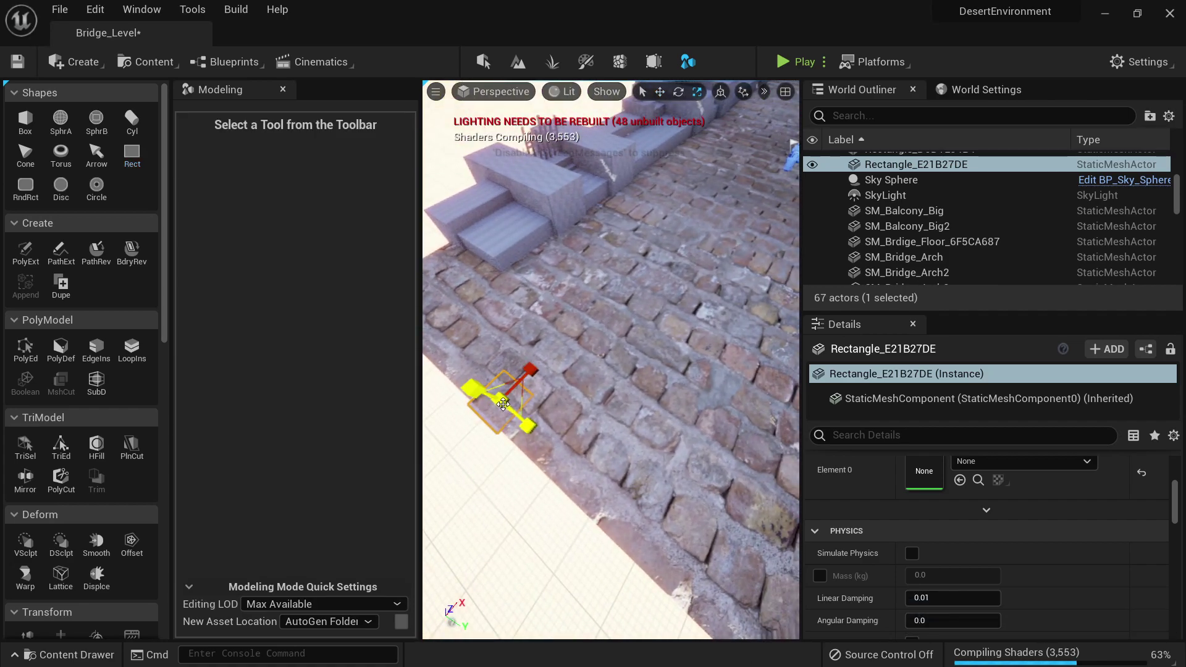
drag(504, 400, 553, 426)
key(w)
right_drag(513, 405, 517, 374)
drag(560, 365, 653, 333)
right_drag(641, 334, 682, 352)
key(r)
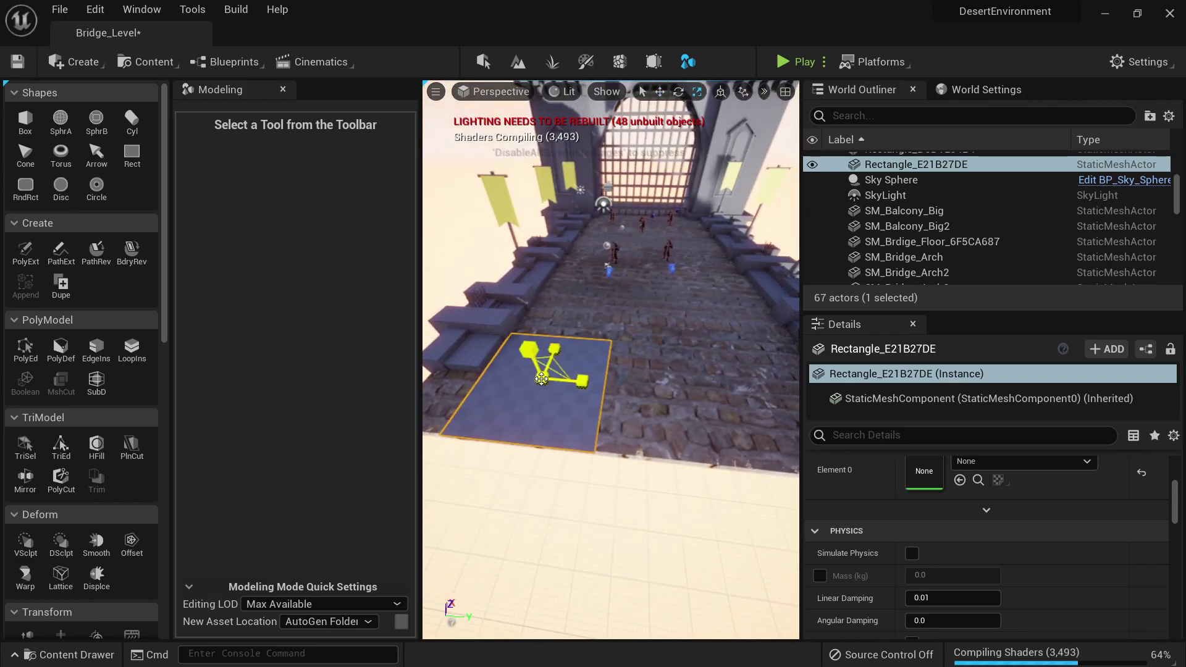
drag(555, 369, 564, 311)
Try duplicating the enlarged rectangle across the bridge's width, and delete the copy
key(w)
key(s)
right_drag(651, 373, 658, 377)
alt+drag(615, 349, 764, 364)
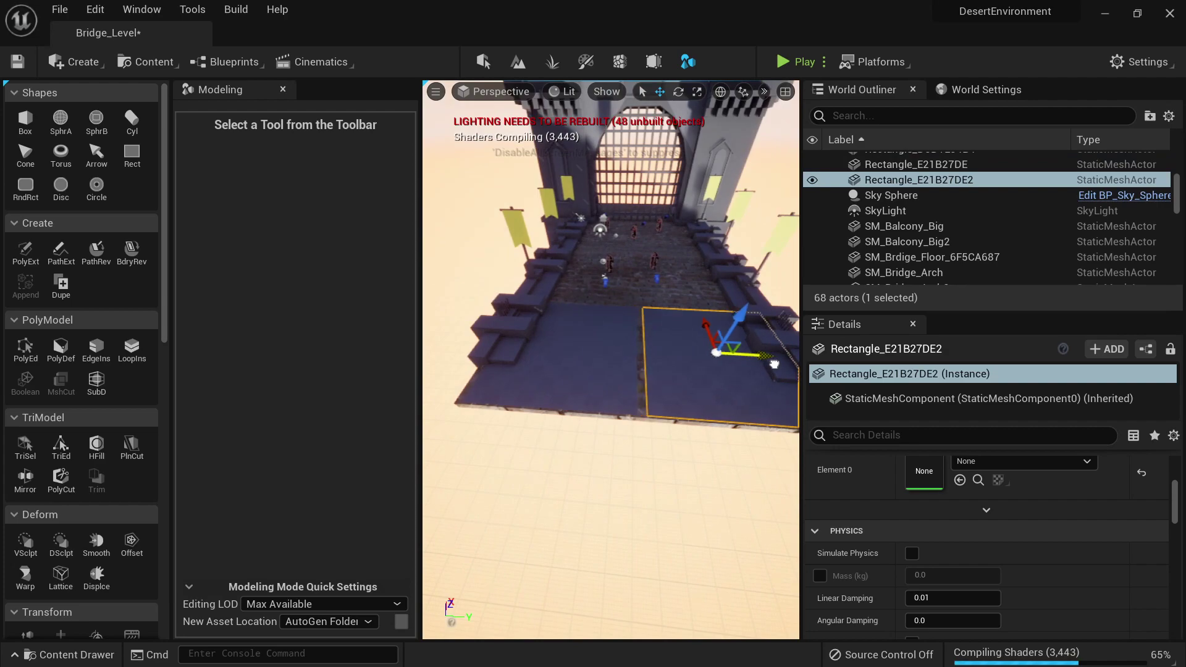
scroll(766, 367, up, 6)
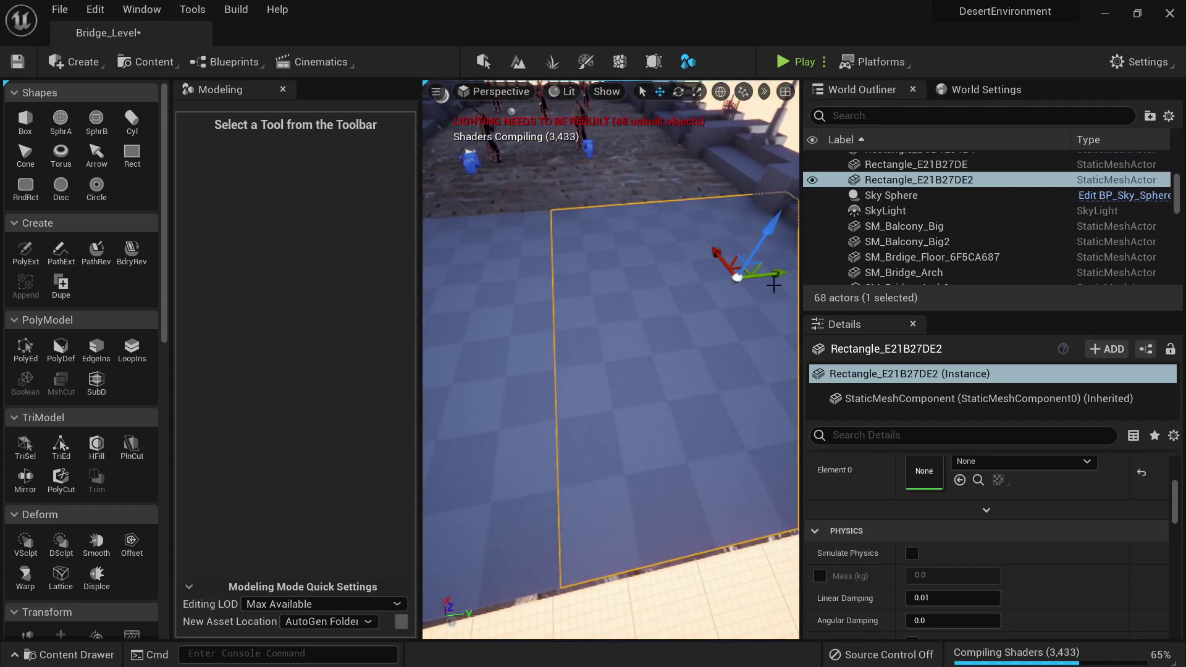
drag(782, 276, 775, 276)
key(Escape)
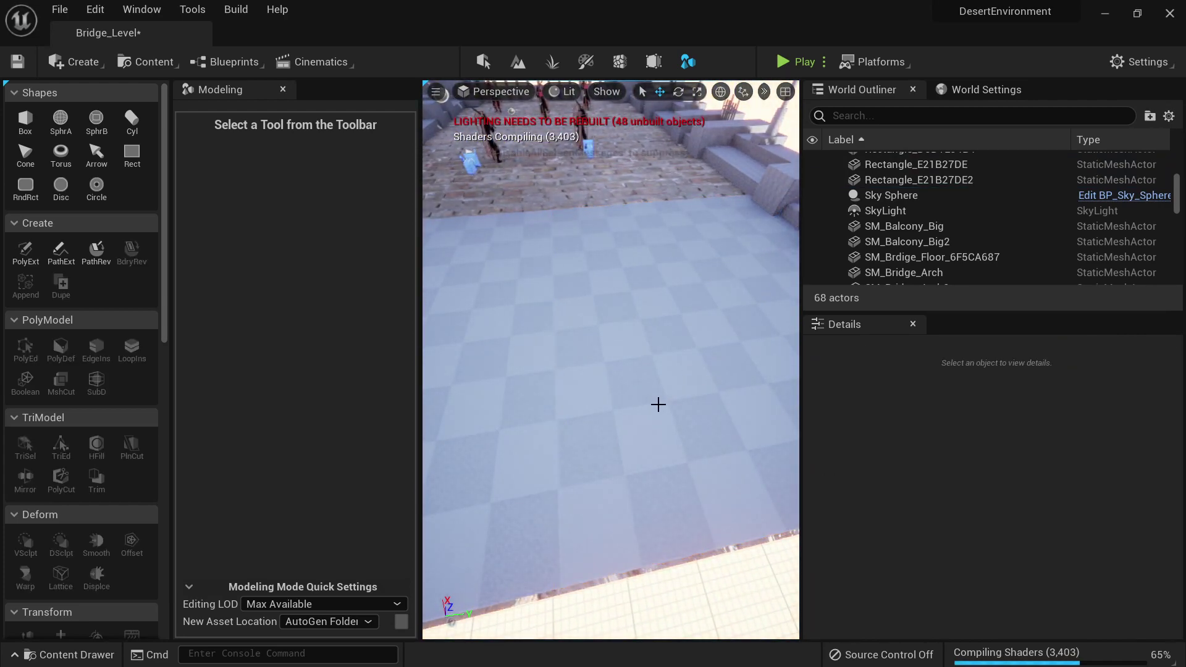
right_drag(654, 410, 614, 429)
click(610, 428)
click(685, 367)
mouse_move(685, 367)
right_down()
mouse_move(675, 374)
mouse_move(685, 367)
right_up()
key(Delete)
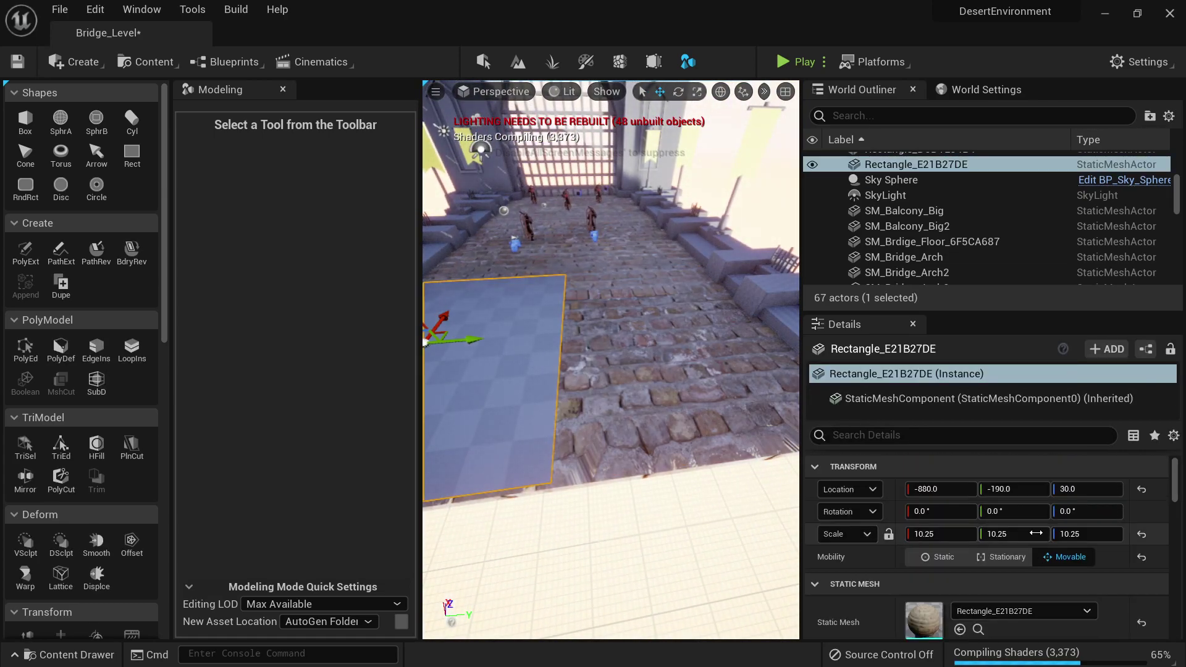
Set the remaining rectangle's scale to exactly 10 on X, Y and Z
click(967, 535)
text(10)
key(Tab)
text(10)
key(Tab)
text(1)
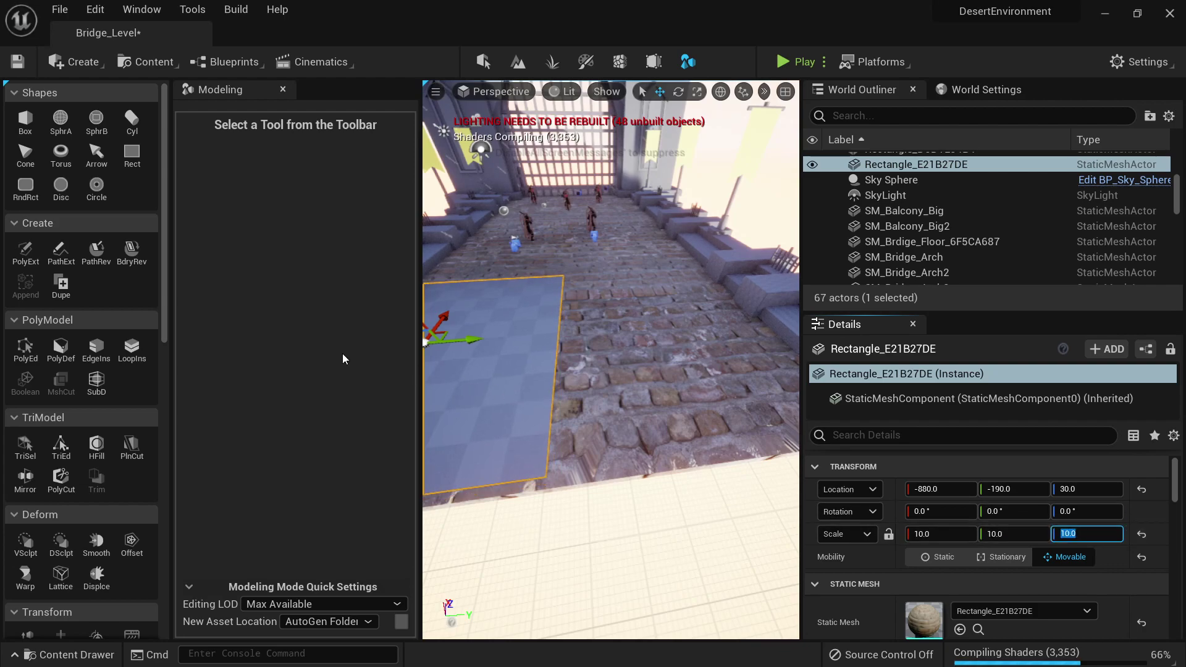
Duplicate the rectangle along Y to cover the other half of the bridge's width, and select both rectangles
right_drag(562, 306, 501, 329)
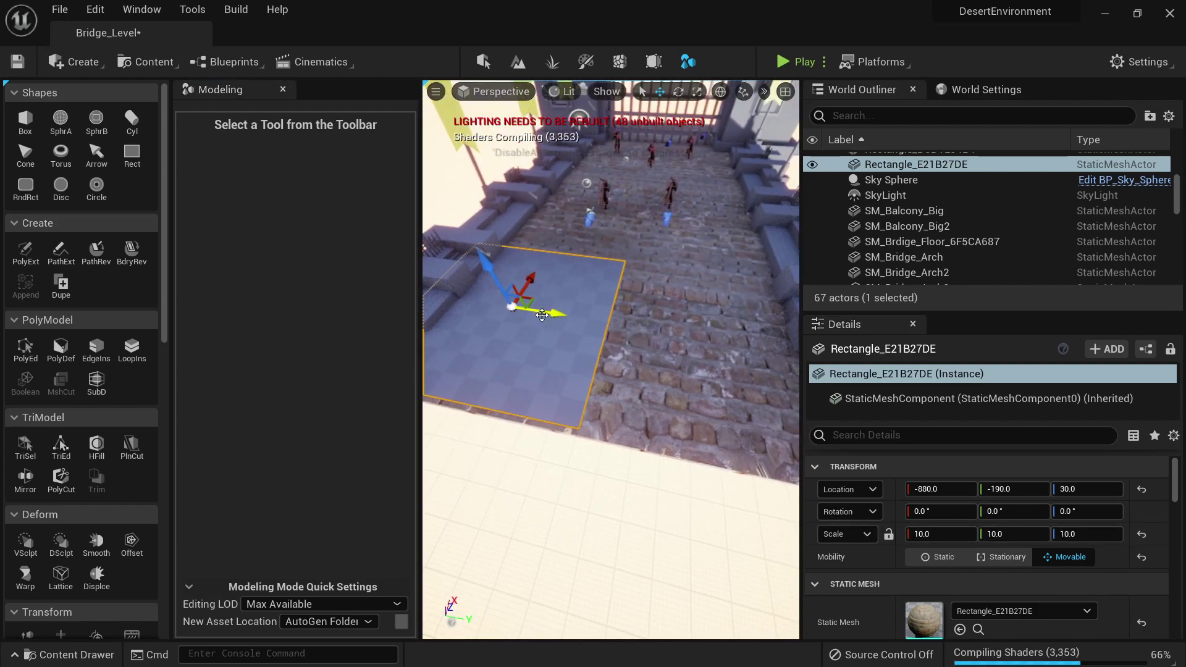
alt+drag(542, 315, 777, 377)
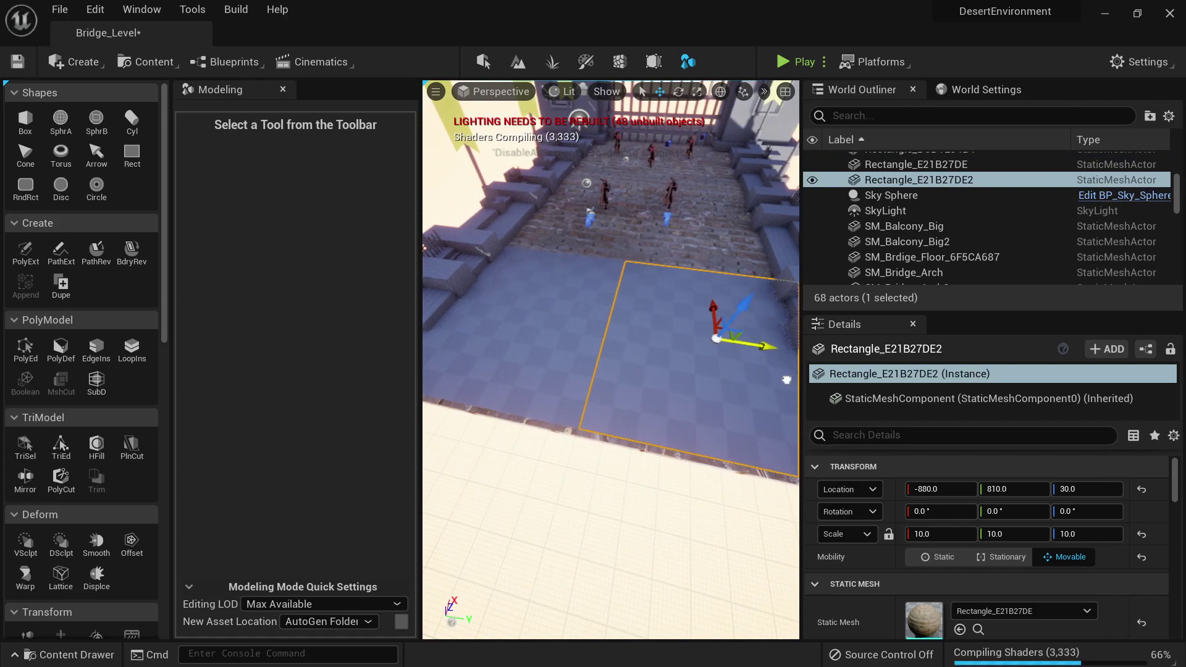
key(Escape)
key(w)
right_drag(588, 355, 663, 353)
click(587, 355)
key(s)
shift+click(671, 353)
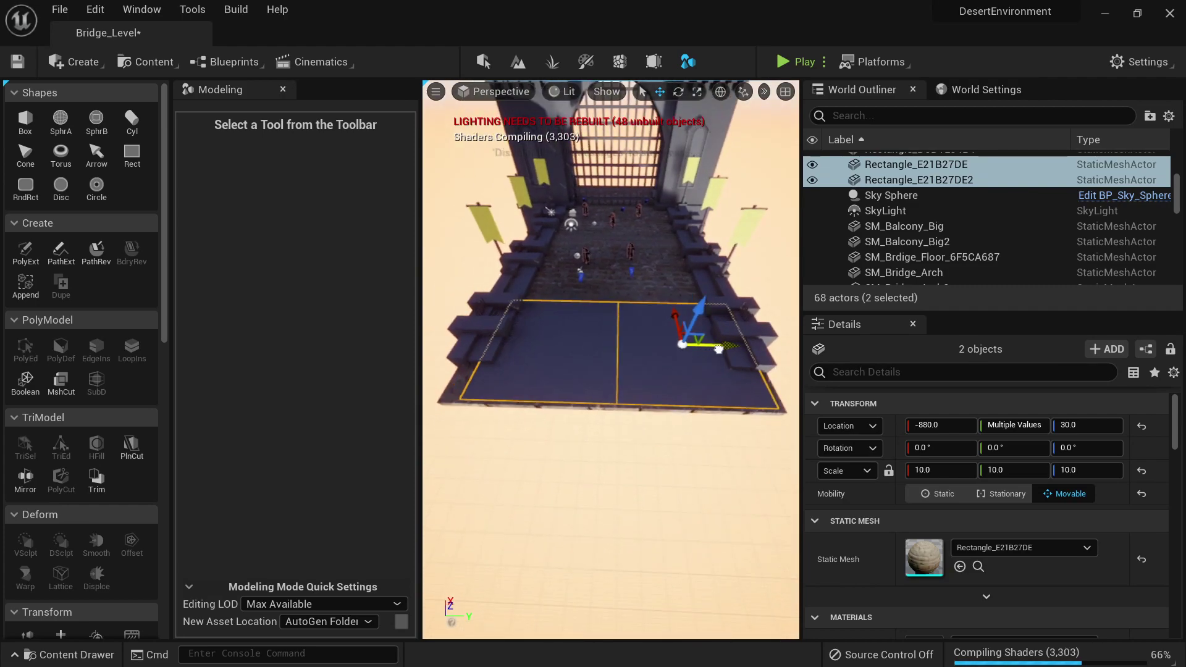
Duplicate the pair of rectangles along X twice toward the gate, at X positions of 120 and 1120
key(Escape)
key(w)
right_drag(729, 404, 625, 391)
key(d)
key(a)
click(625, 391)
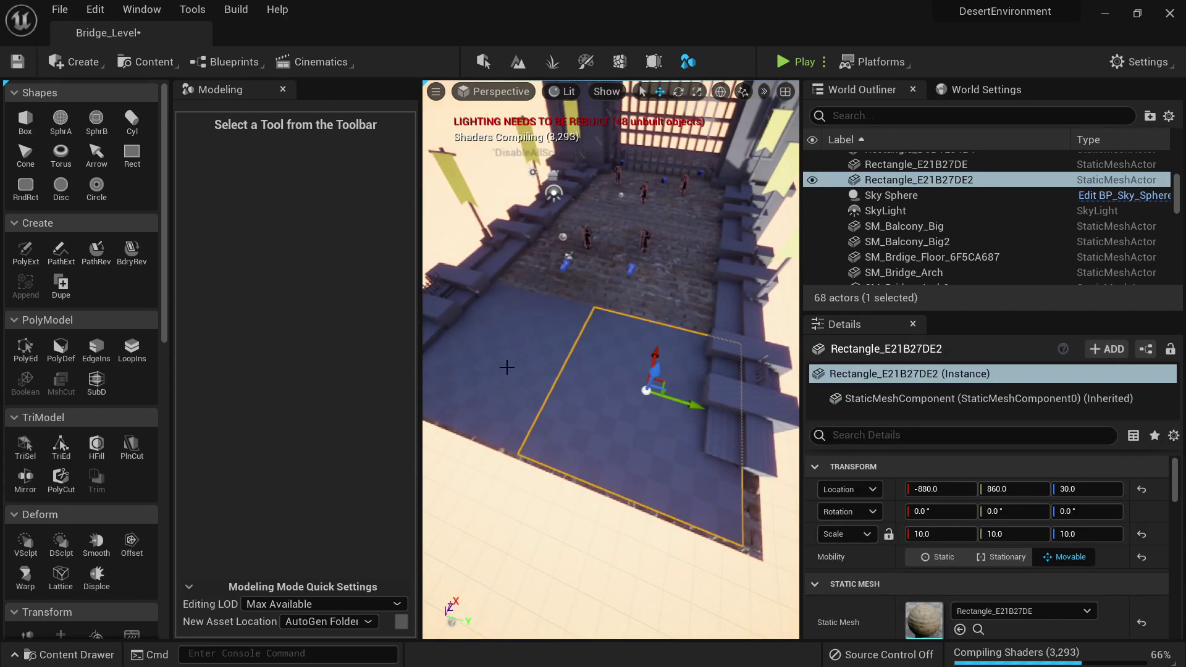
shift+click(507, 367)
alt+drag(513, 315, 617, 218)
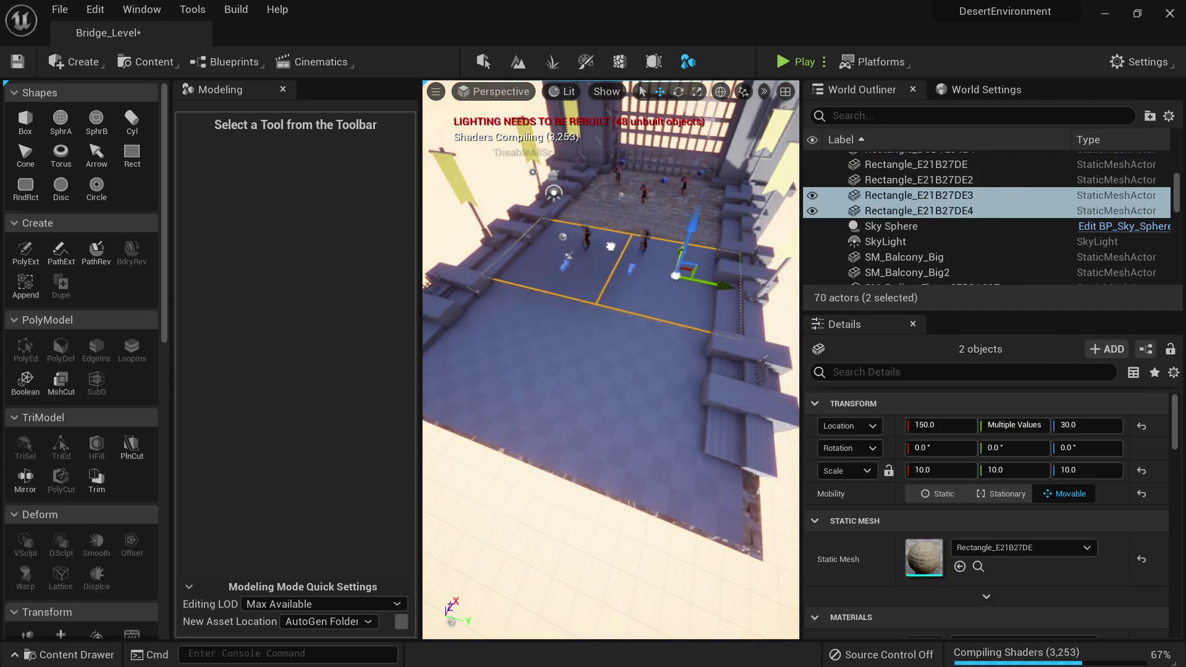
key(w)
right_drag(610, 247, 579, 254)
right_drag(753, 265, 675, 323)
key(s)
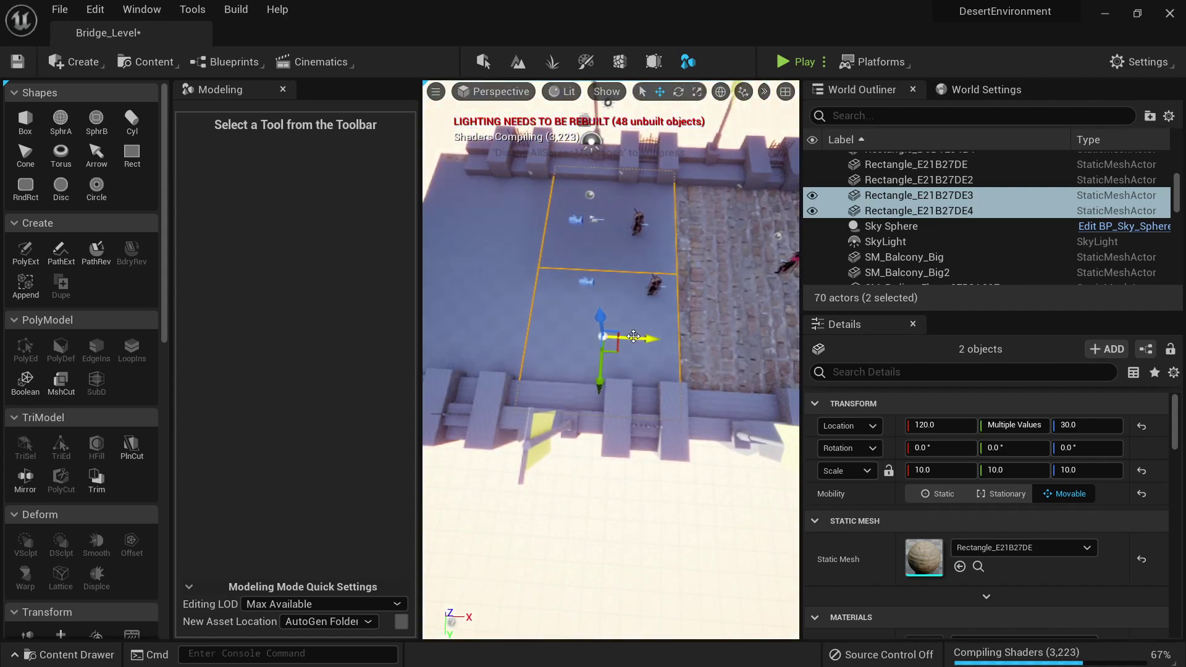
alt+drag(633, 336, 785, 335)
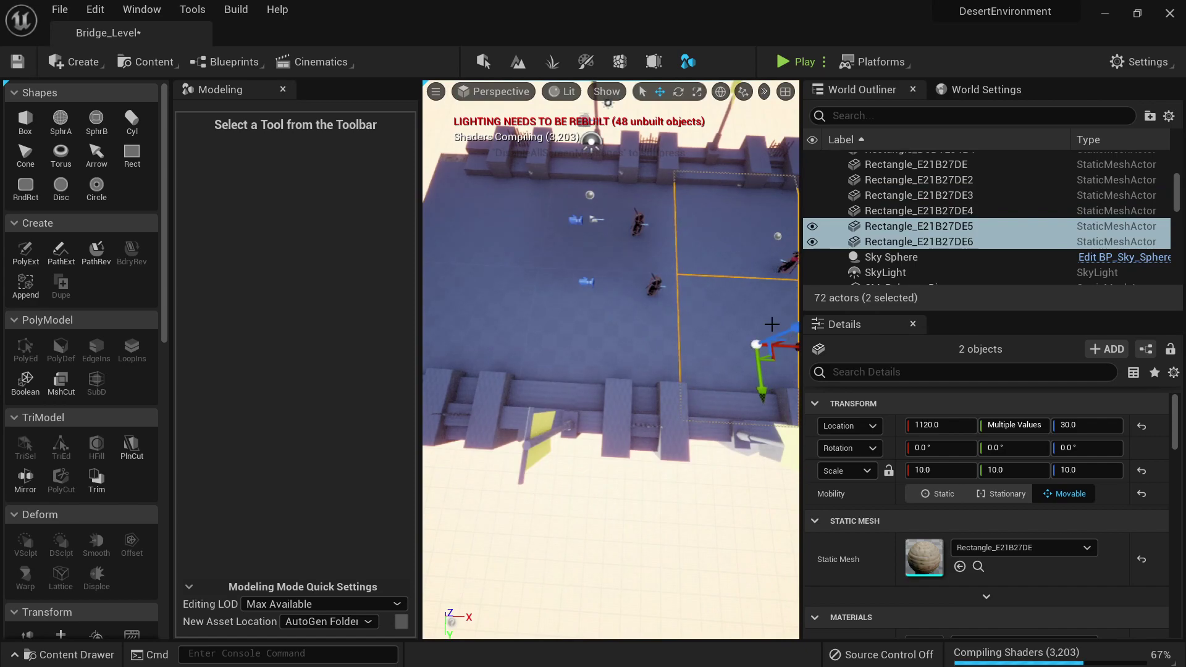
Undo the duplications of the rectangle pair toward the gate
key(ctrl+z)
key(ctrl+z)
key(ctrl+z)
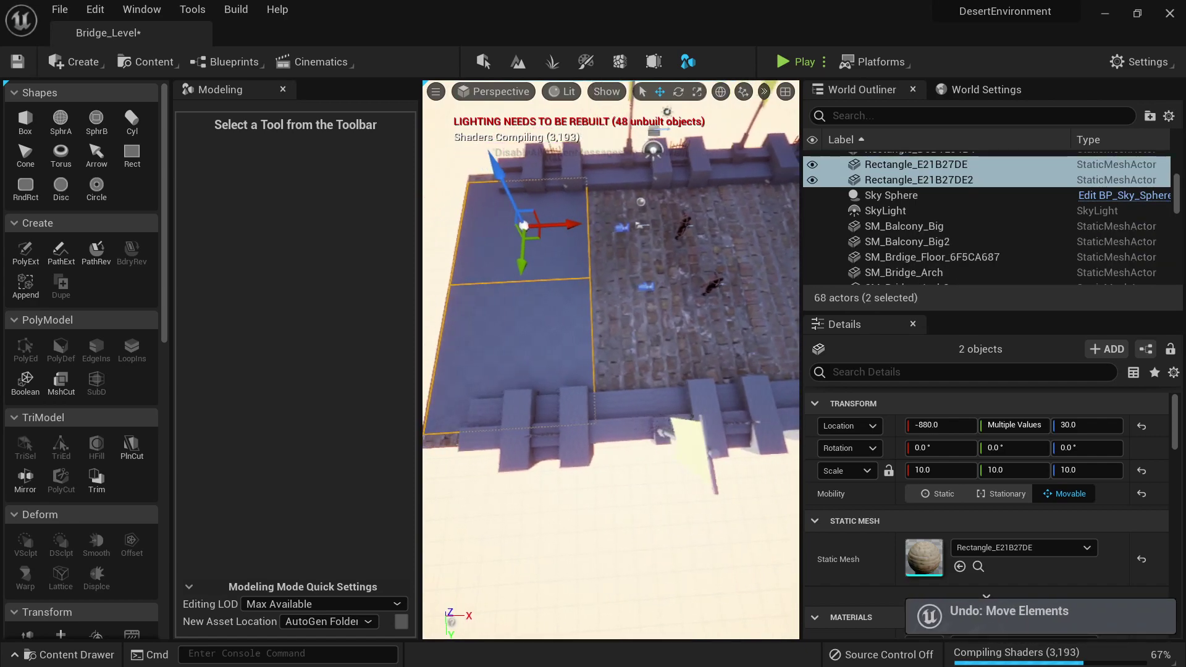
Select the bridge floor mesh and locate its Rough_Brick_Wall_2x2_M material instance in the Content Browser
key(w)
mouse_move(490, 281)
right_down()
mouse_move(624, 266)
mouse_move(494, 263)
right_up()
click(490, 281)
right_drag(609, 291, 606, 247)
click(682, 264)
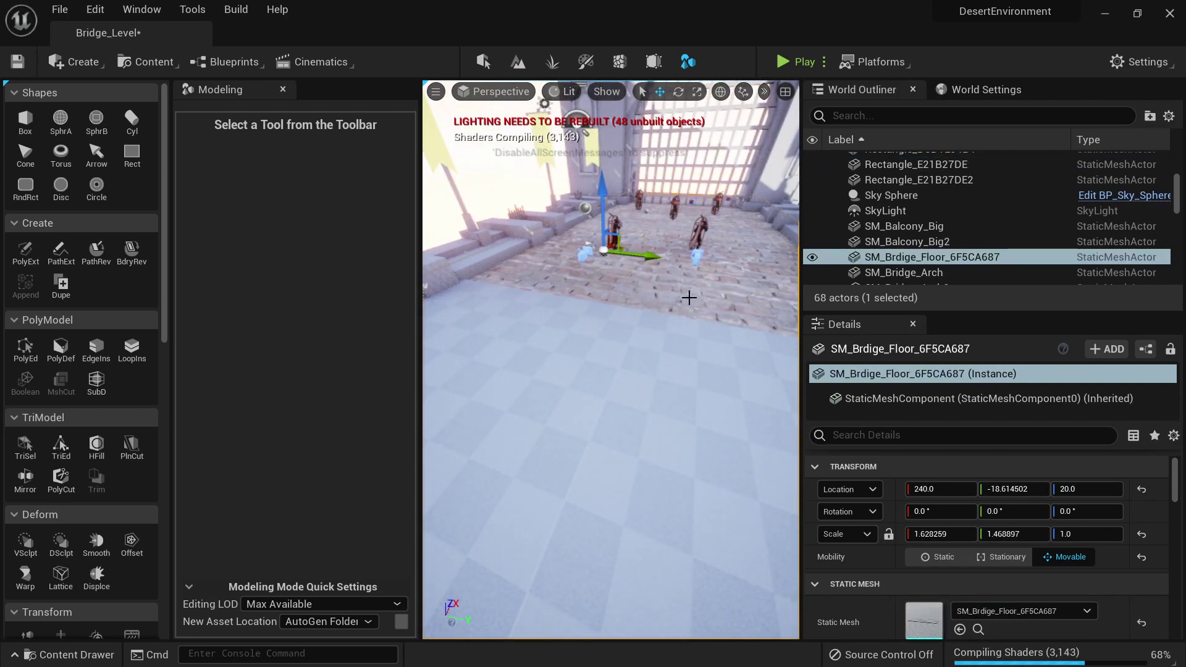
key(ctrl+b)
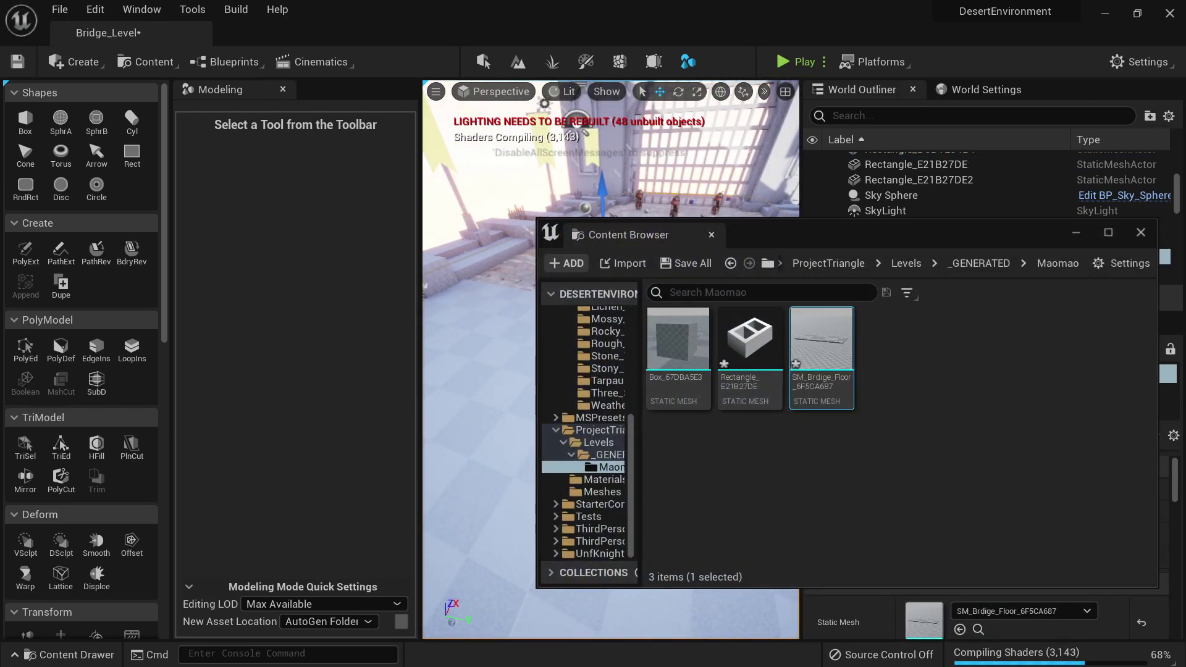
right_drag(672, 212, 672, 247)
key(w)
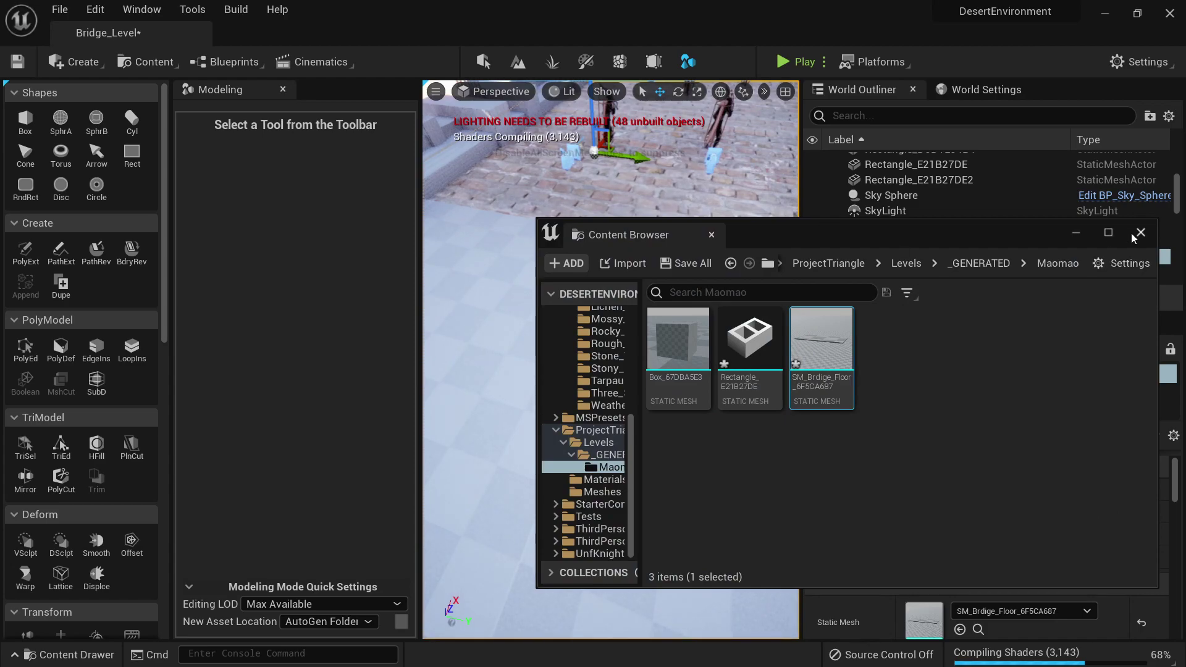
drag(1020, 246, 556, 203)
scroll(933, 527, down, 5)
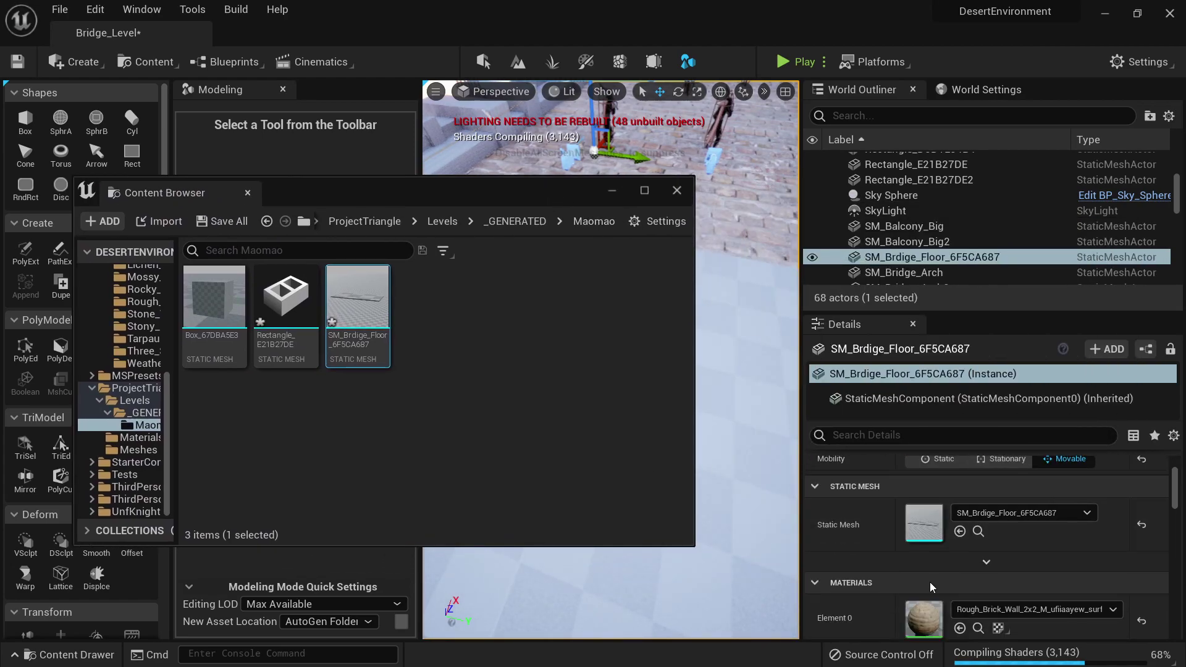
click(978, 529)
Apply the Rough_Brick_Wall_2x2_M material instance to the left rectangle and put the Content Browser away
drag(432, 193, 175, 281)
right_drag(617, 455, 643, 455)
key(s)
drag(184, 391, 528, 297)
mouse_move(528, 298)
right_down()
mouse_move(571, 266)
mouse_move(571, 284)
mouse_move(553, 288)
mouse_move(556, 271)
mouse_move(528, 294)
right_up()
key(w)
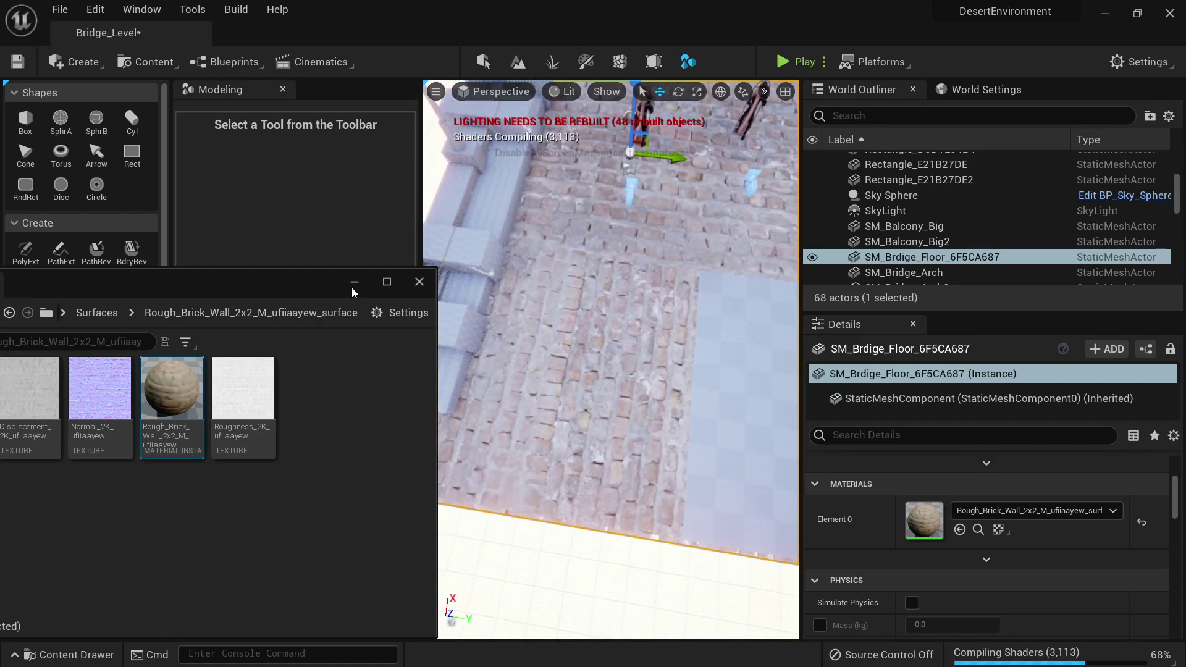
click(353, 282)
Rotate the brick-textured rectangle 90 degrees about its vertical axis
mouse_move(598, 364)
right_down()
mouse_move(602, 375)
mouse_move(587, 366)
right_up()
click(603, 375)
key(s)
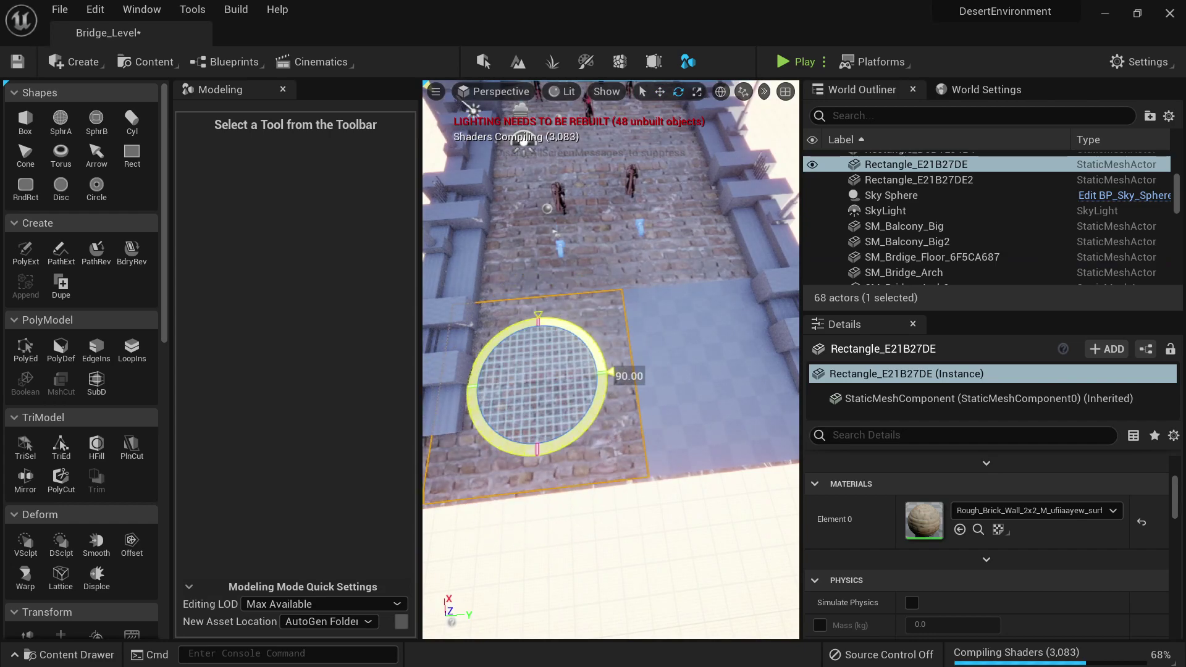
key(w)
Delete the untextured duplicate rectangle beside the brick-textured one
right_drag(587, 366, 678, 379)
key(s)
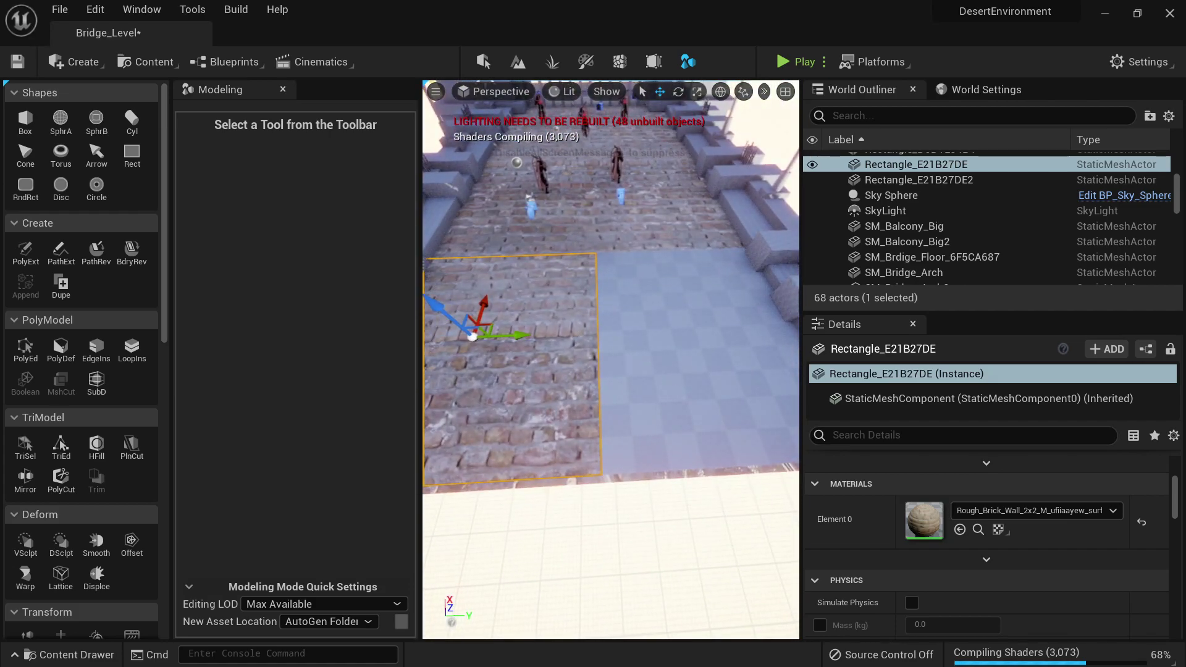
click(673, 376)
key(Delete)
Remesh the brick-textured rectangle with a target of 5000 triangles and Mixed smoothing
click(556, 352)
right_drag(556, 352, 785, 228)
key(s)
key(a)
mouse_move(620, 387)
right_down()
mouse_move(619, 372)
mouse_move(619, 388)
right_up()
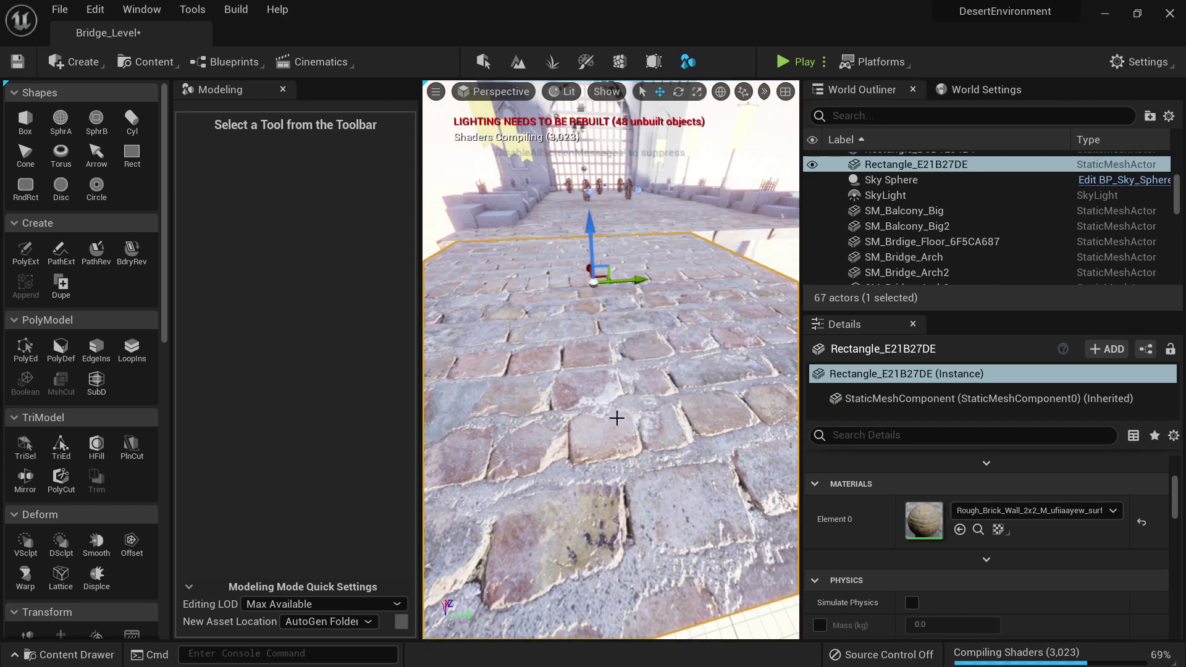
scroll(132, 513, down, 5)
scroll(105, 514, down, 2)
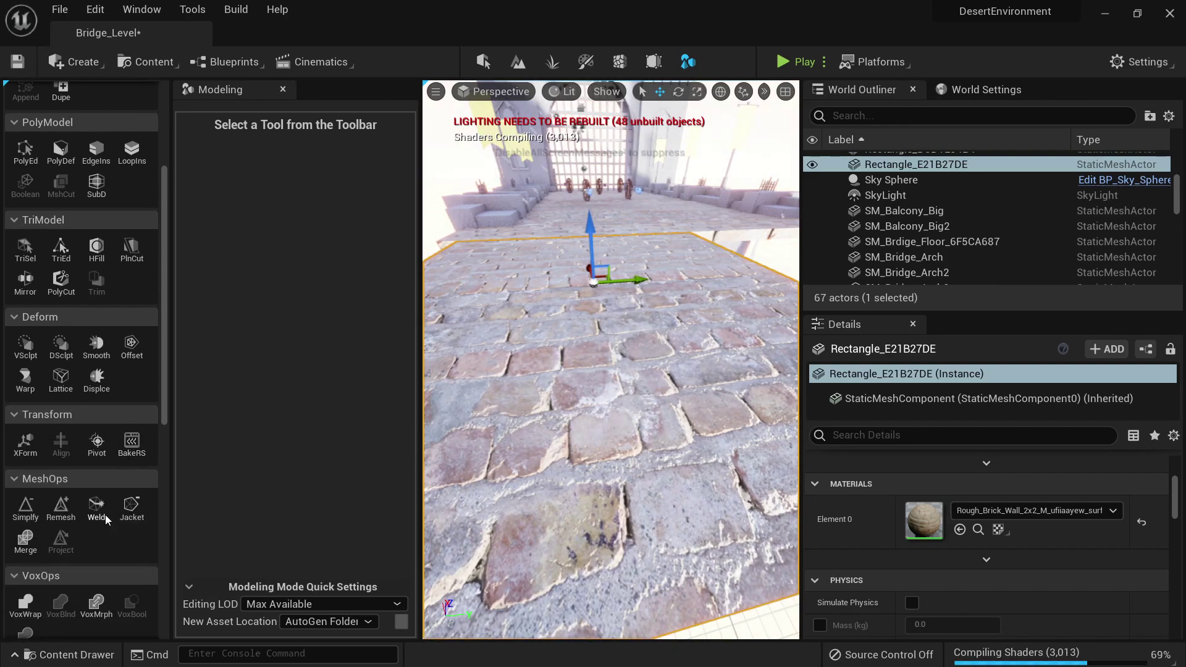
click(61, 508)
right_drag(569, 413, 559, 373)
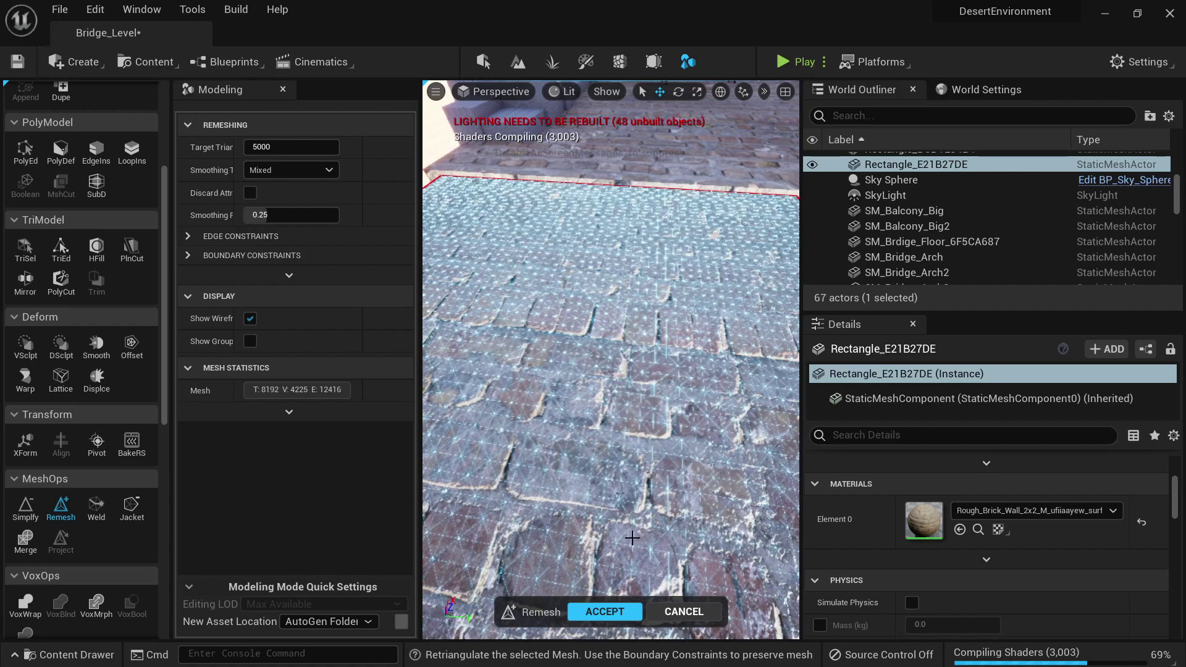
click(605, 611)
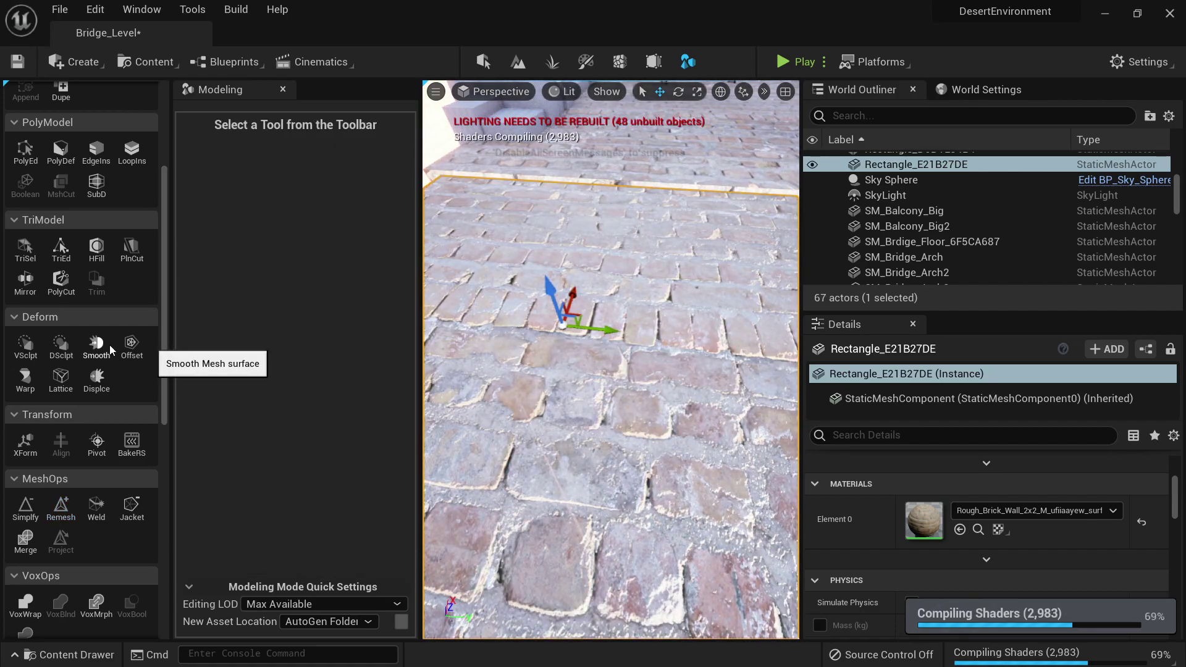
Start the Displace tool on the brick-textured rectangle and try the Perlin Noise displacement type
click(97, 381)
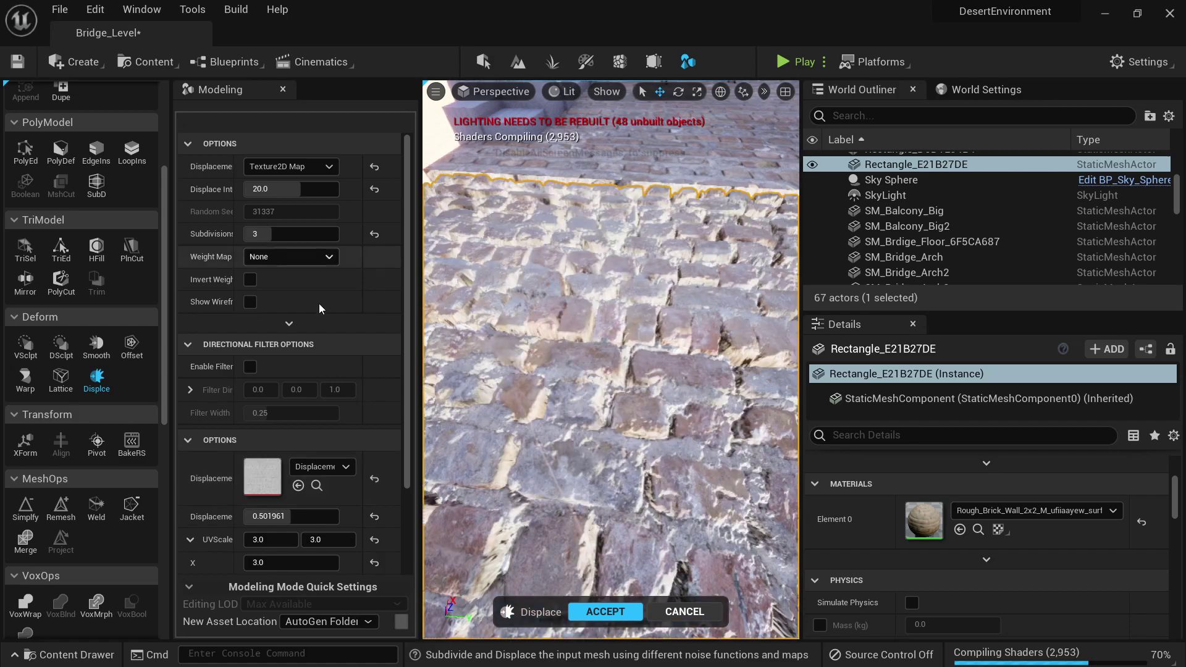
mouse_move(537, 362)
right_down()
mouse_move(525, 321)
mouse_move(543, 327)
mouse_move(537, 361)
right_up()
click(310, 166)
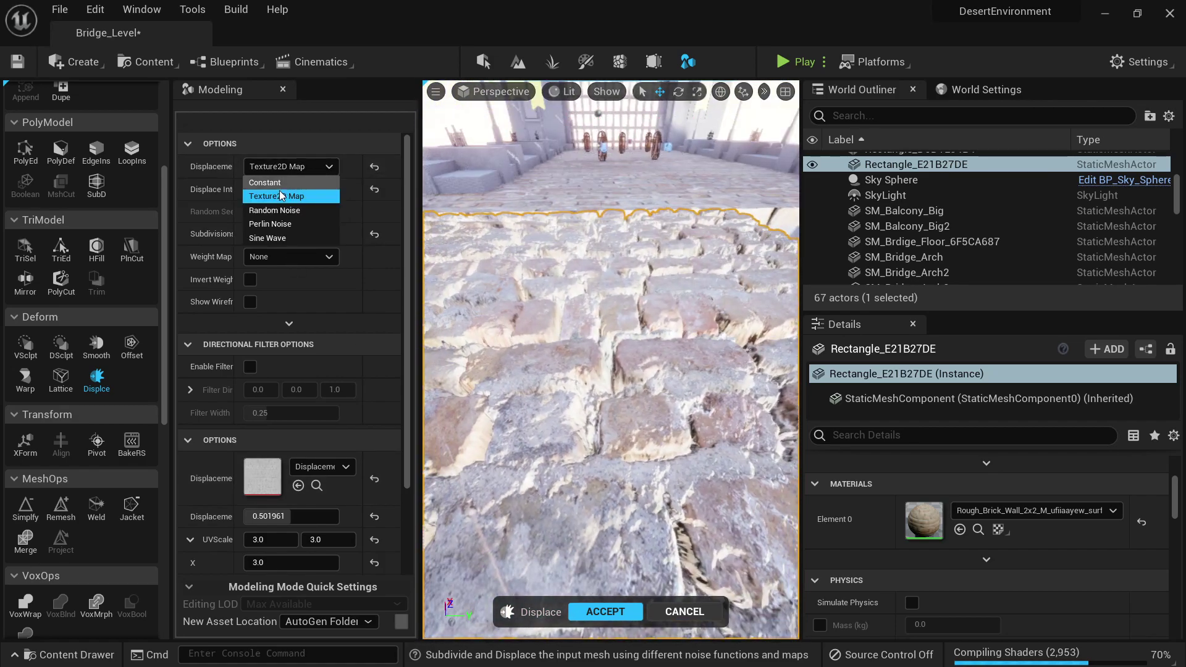
click(279, 225)
mouse_move(598, 358)
right_down()
mouse_move(598, 396)
mouse_move(618, 358)
mouse_move(598, 349)
right_up()
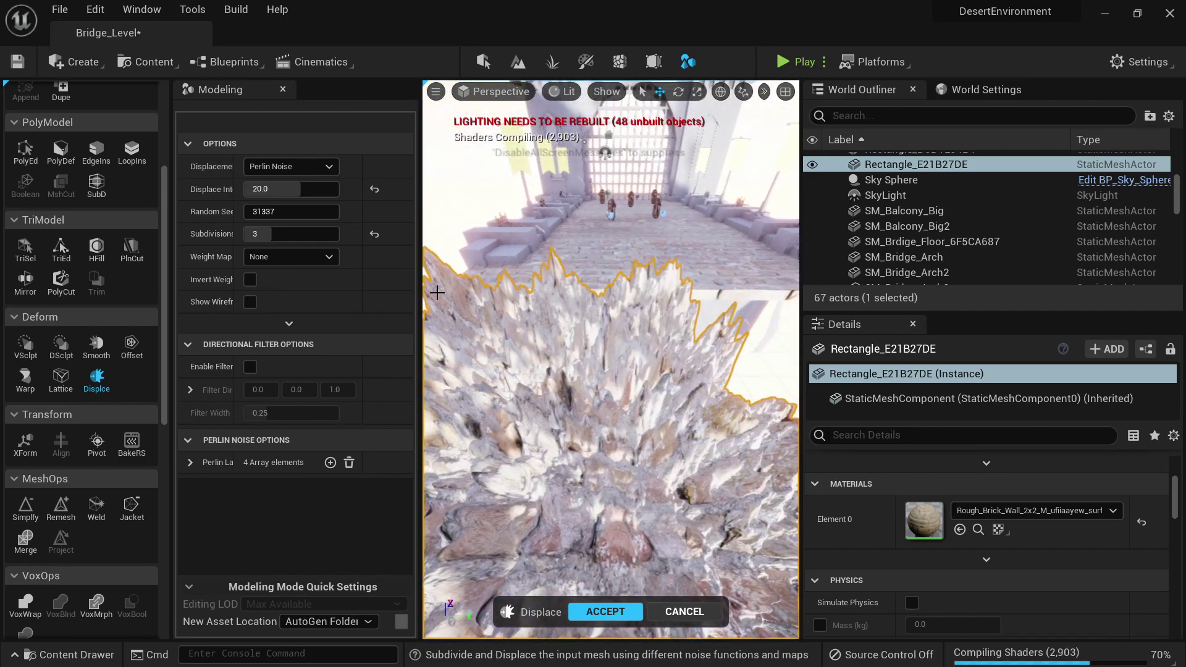
Reset the displacement intensity to 10.0 and change the displacement type back to Texture2D Map
click(292, 189)
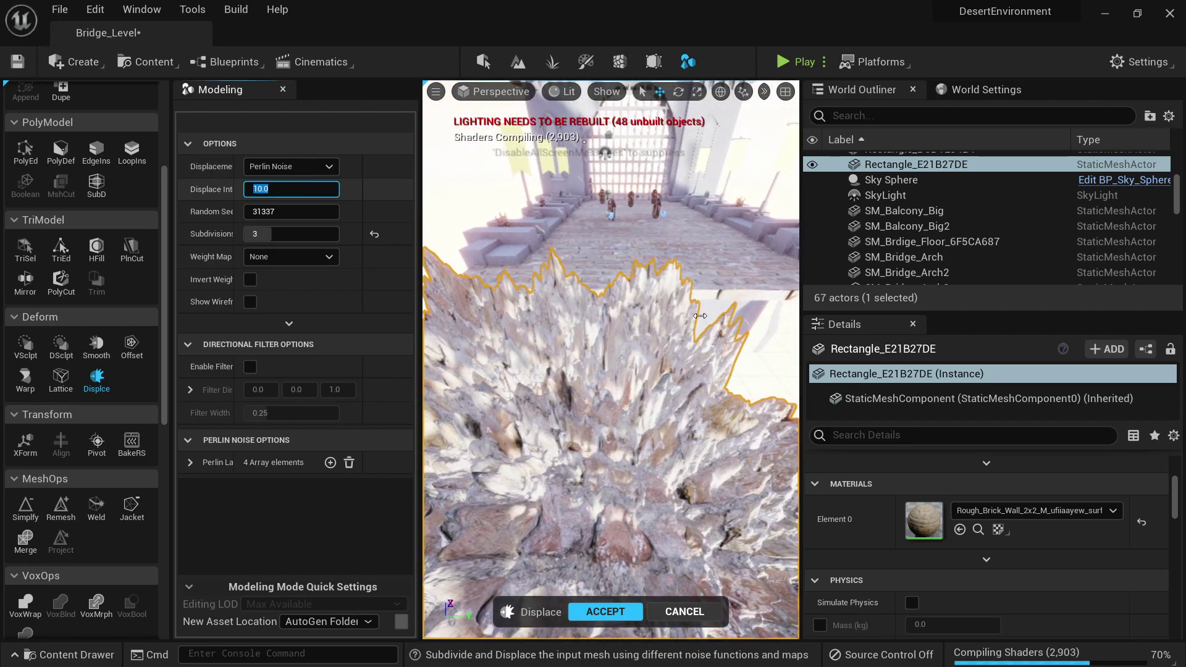
right_drag(702, 325, 630, 309)
click(313, 168)
click(300, 198)
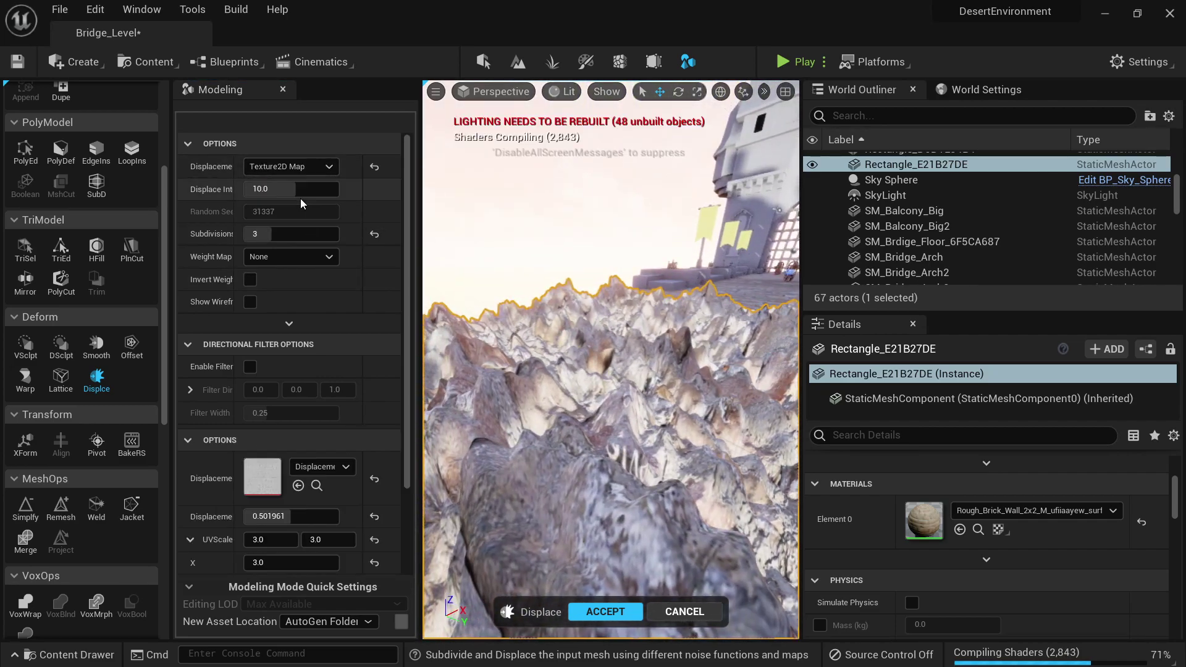
right_drag(521, 357, 602, 349)
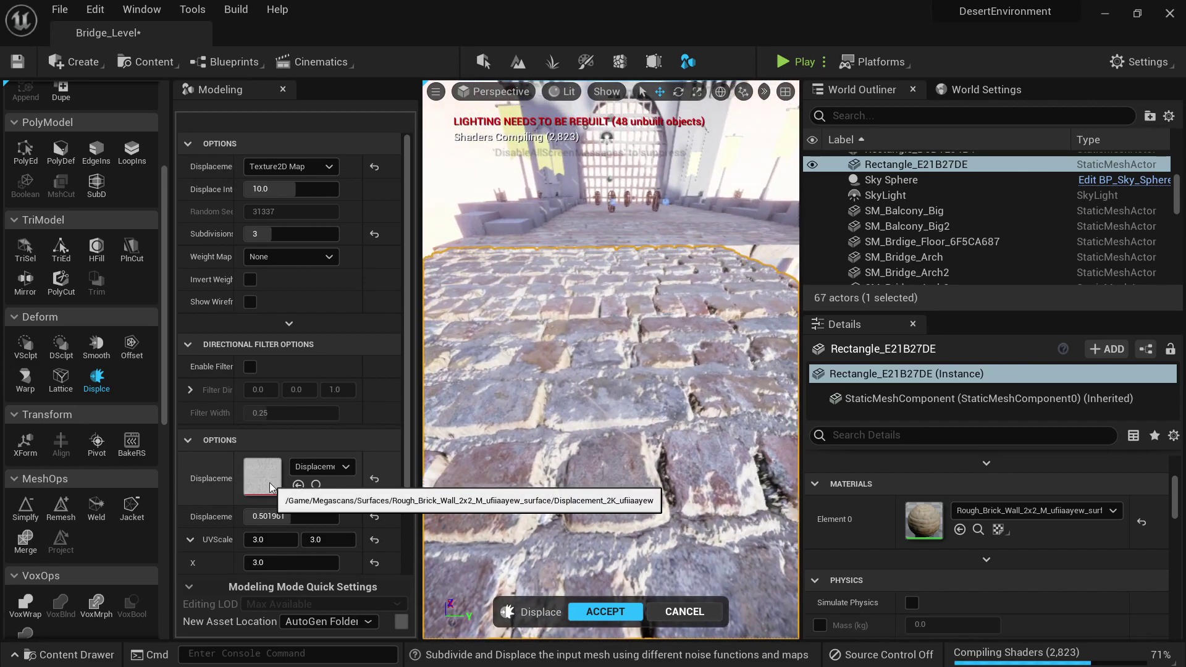
Assign the Displacement_2K texture from the Rough_Brick_Wall_2x2_M surface folder as the displacement map and put the Content Browser away
click(316, 485)
drag(267, 282, 912, 183)
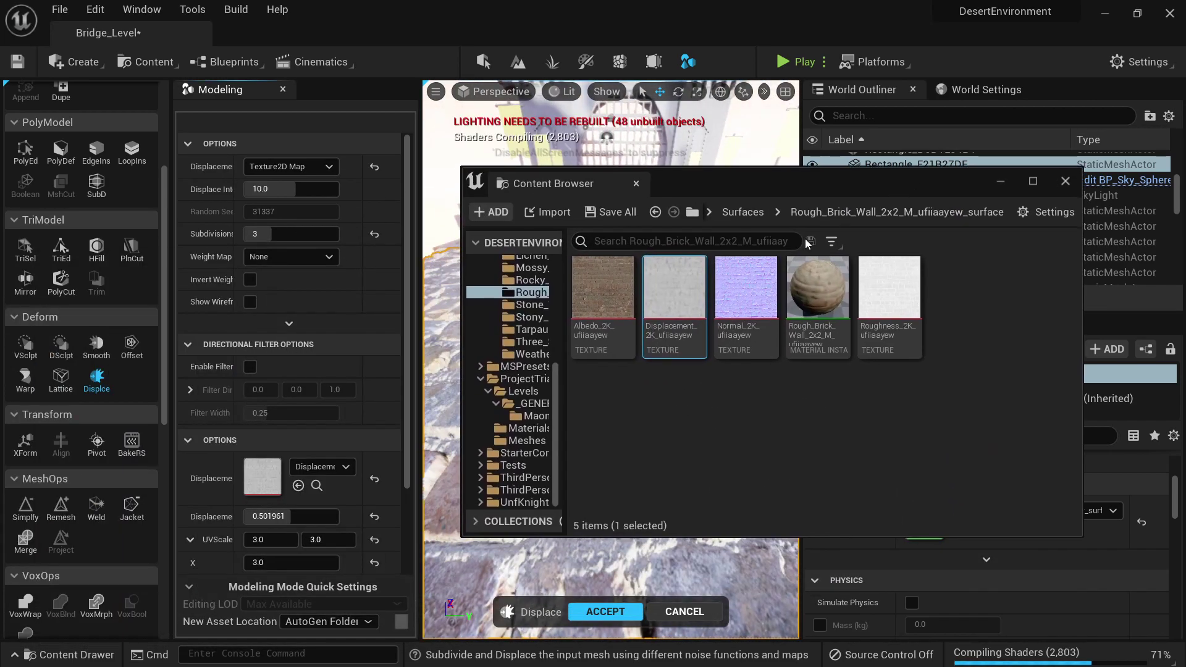
drag(675, 288, 252, 470)
click(1000, 182)
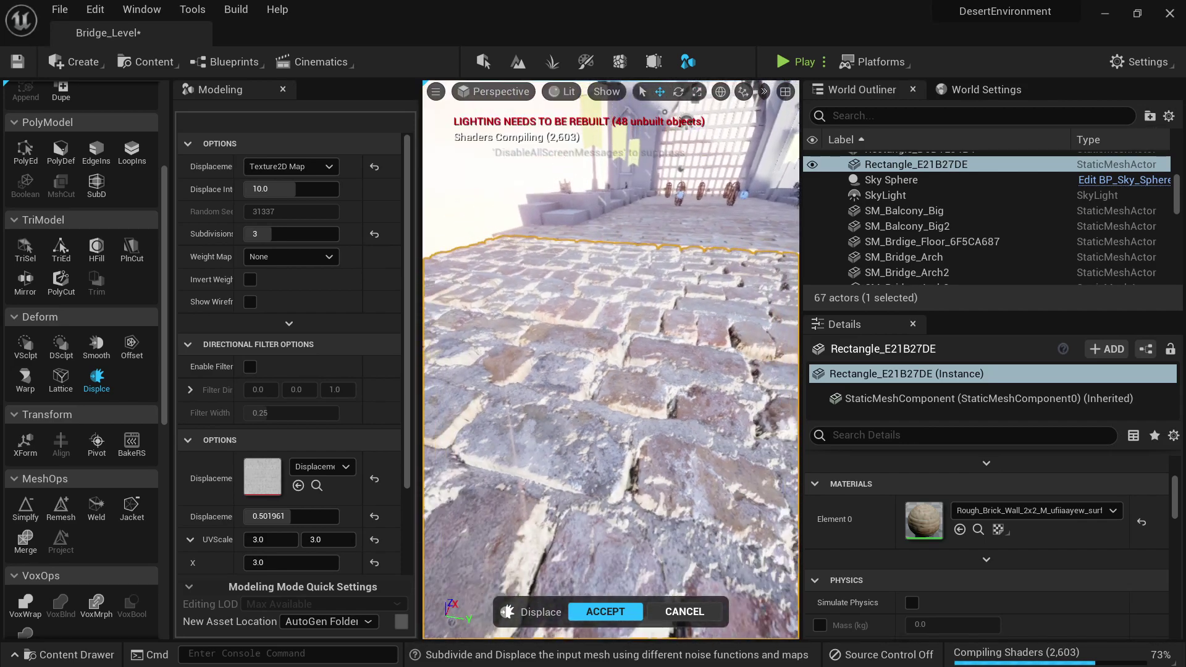
Check the displaced bricks up close and commit the displacement to the rectangle's mesh
mouse_move(610, 360)
right_down()
mouse_move(593, 365)
mouse_move(642, 333)
mouse_move(609, 355)
right_up()
mouse_move(711, 359)
right_down()
mouse_move(707, 414)
mouse_move(711, 359)
right_up()
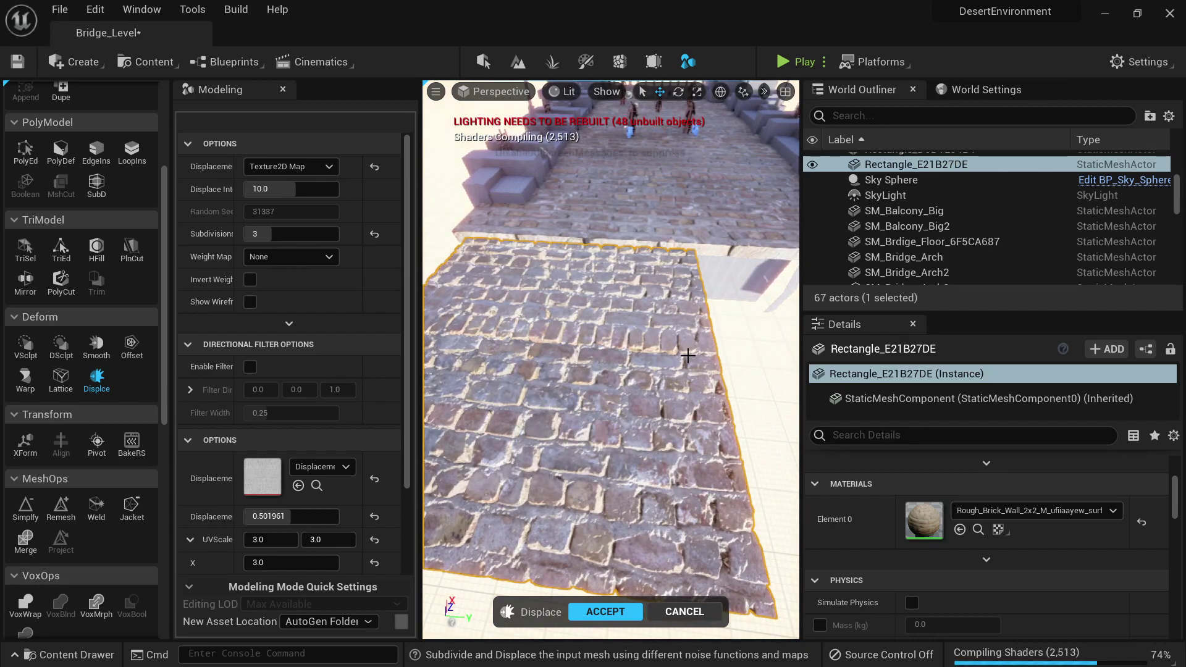
click(611, 611)
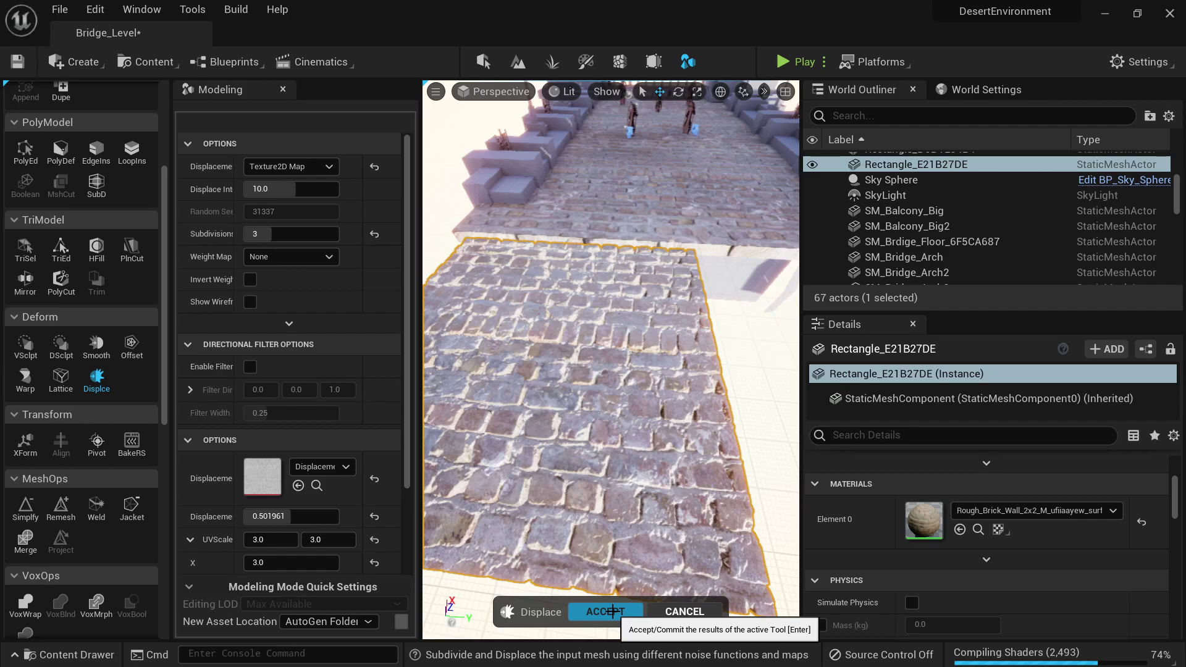
click(612, 612)
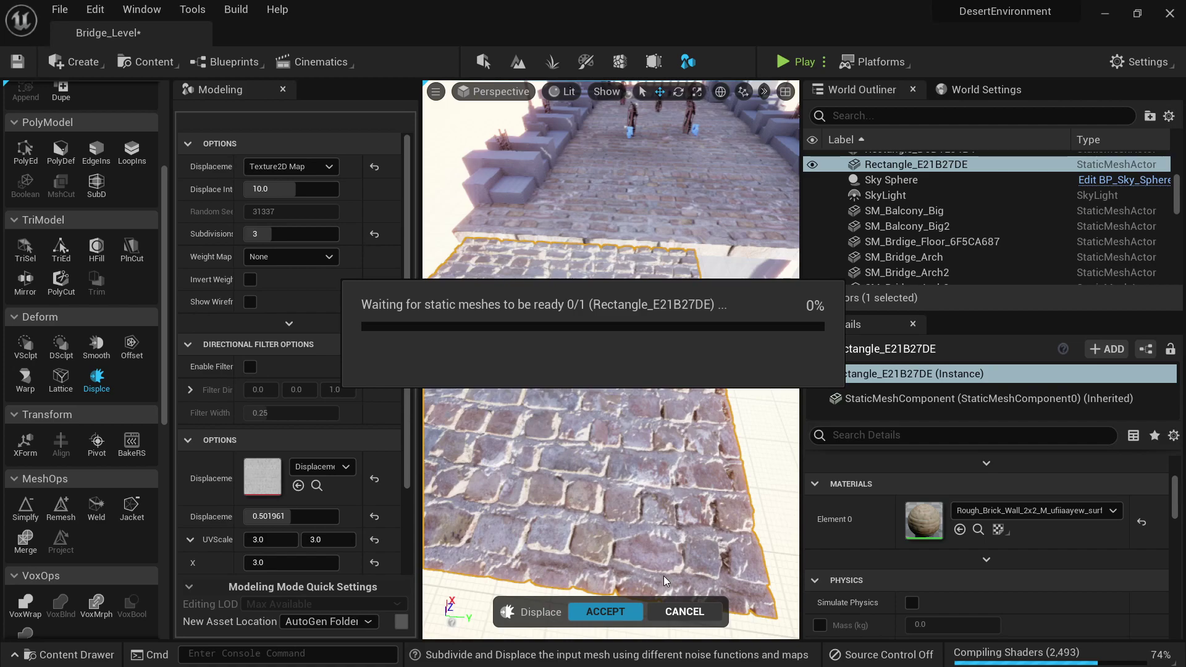
key(Return)
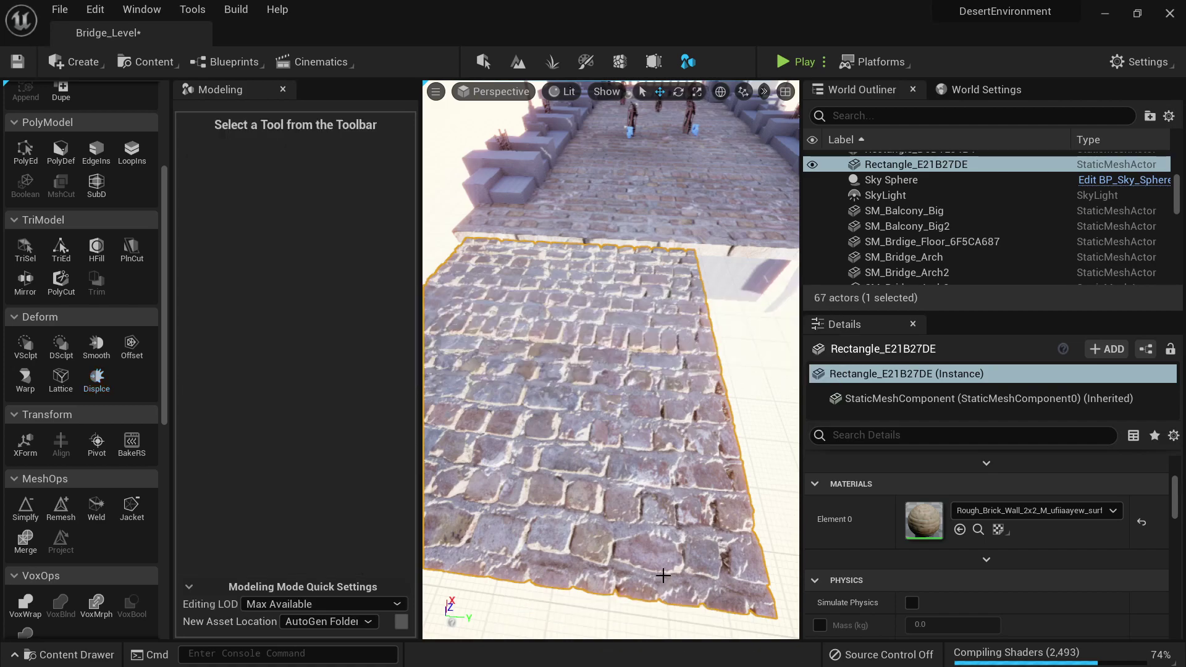
Duplicate the displaced brick tile sideways next to the original and inspect the seam between the two
right_drag(659, 581, 533, 526)
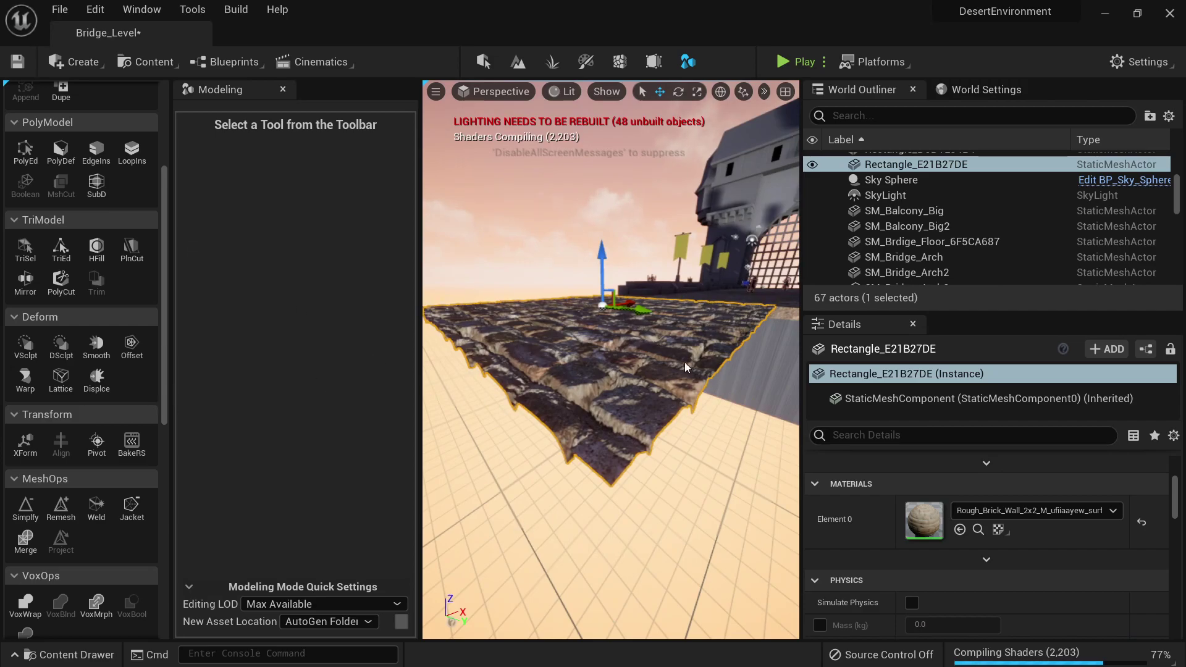
right_drag(706, 356, 680, 344)
alt+drag(574, 341, 803, 341)
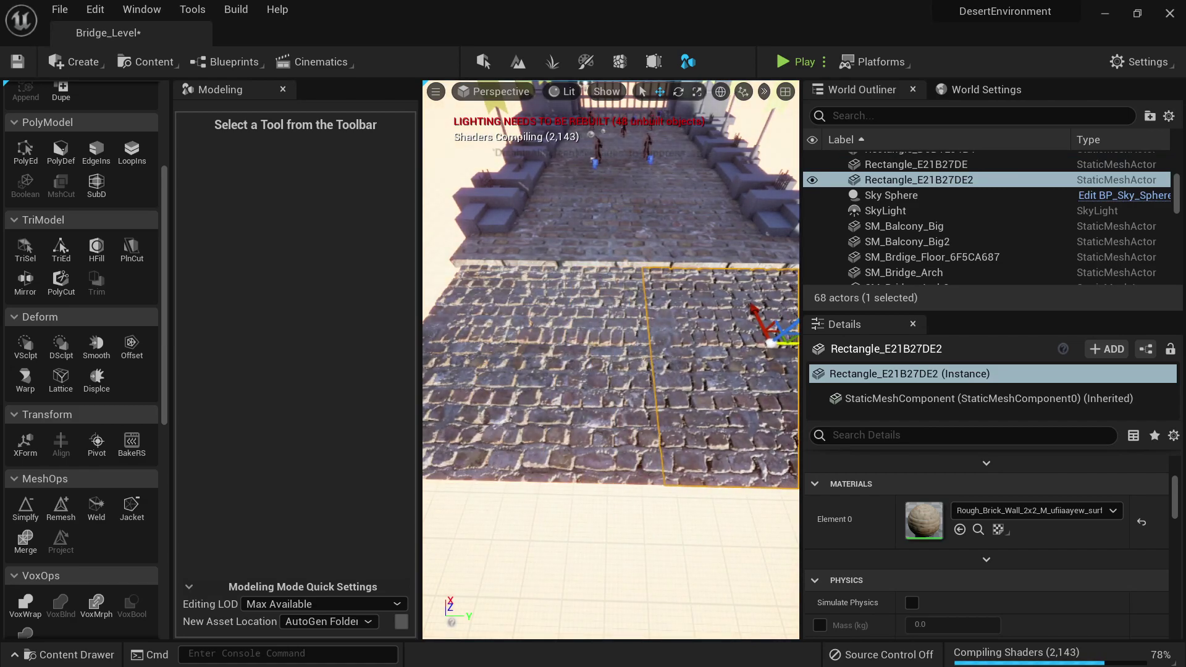
key(Escape)
right_drag(693, 401, 729, 355)
click(693, 401)
click(539, 408)
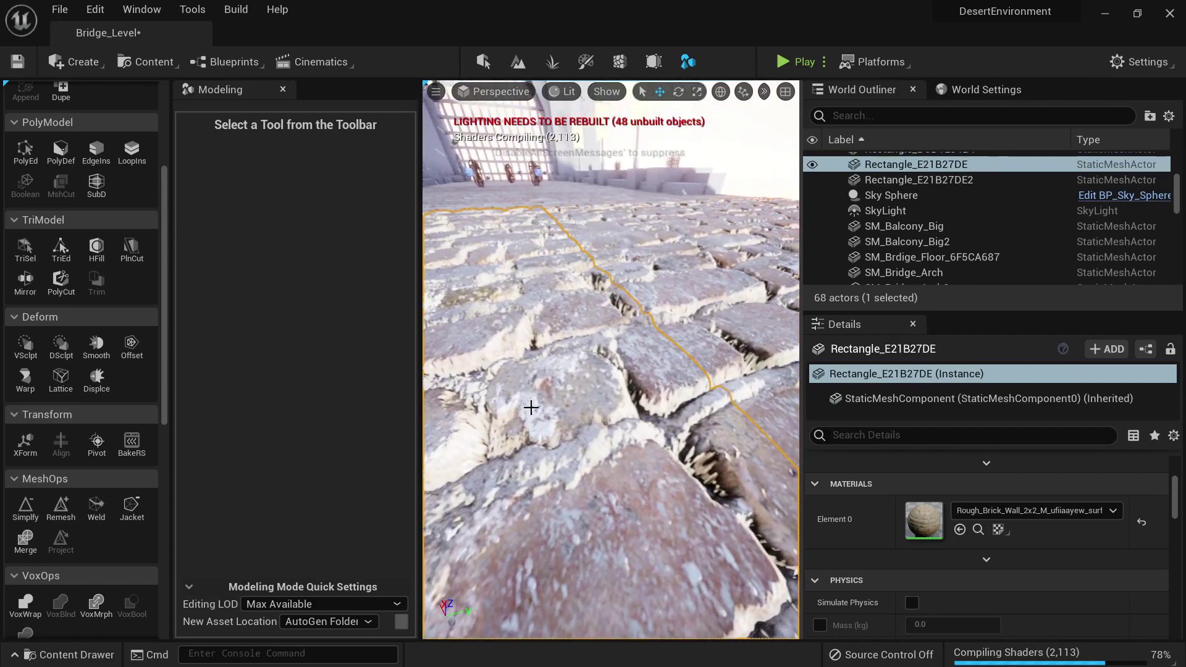
Delete the duplicate brick tile and select the original one
right_drag(539, 407, 562, 406)
click(667, 405)
key(Escape)
right_drag(667, 404, 639, 426)
click(675, 382)
key(Delete)
click(539, 383)
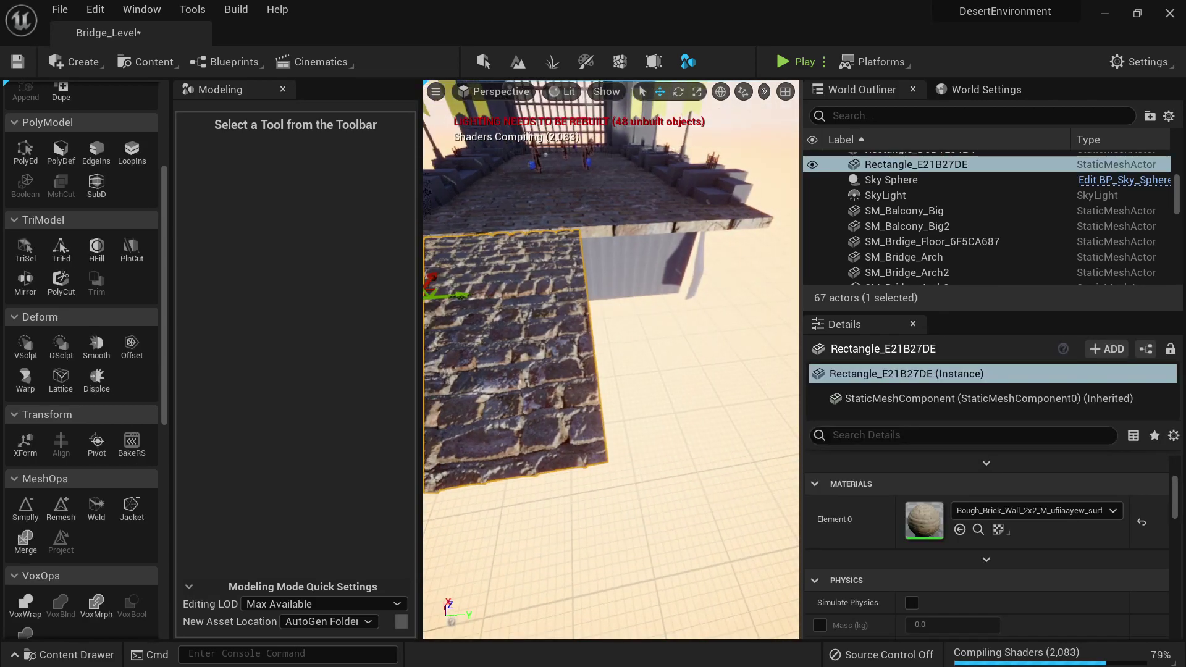
Locate the brick tile's static mesh asset in the Content Browser and save all modified assets
right_drag(539, 383, 485, 358)
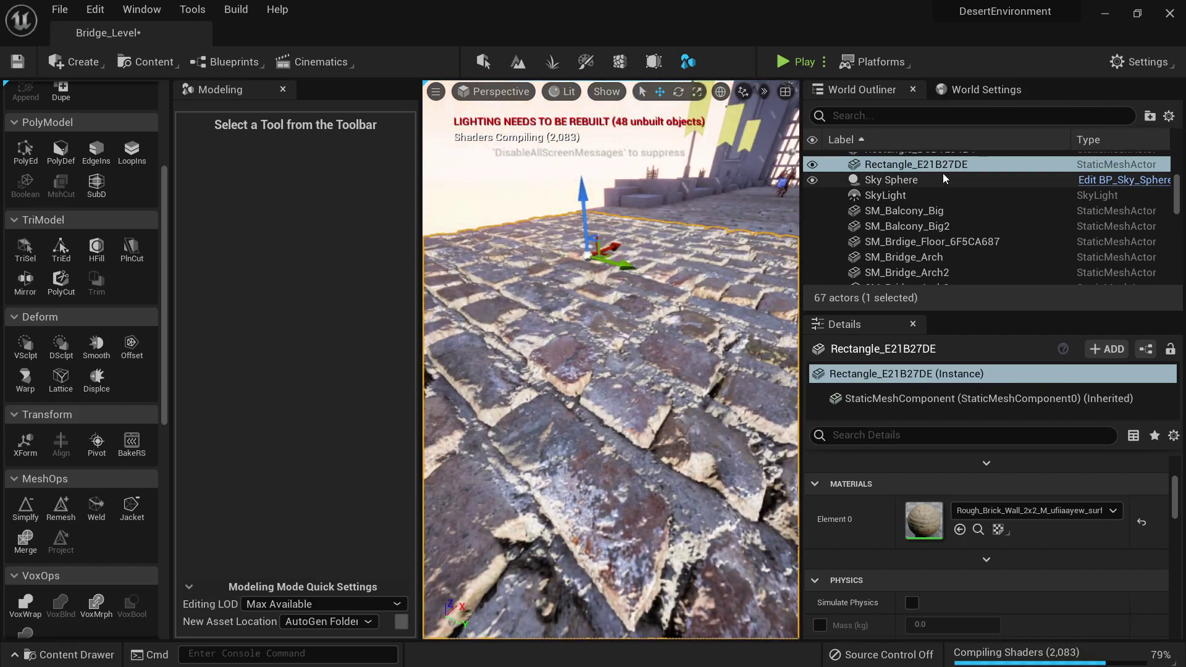
right_drag(651, 313, 657, 346)
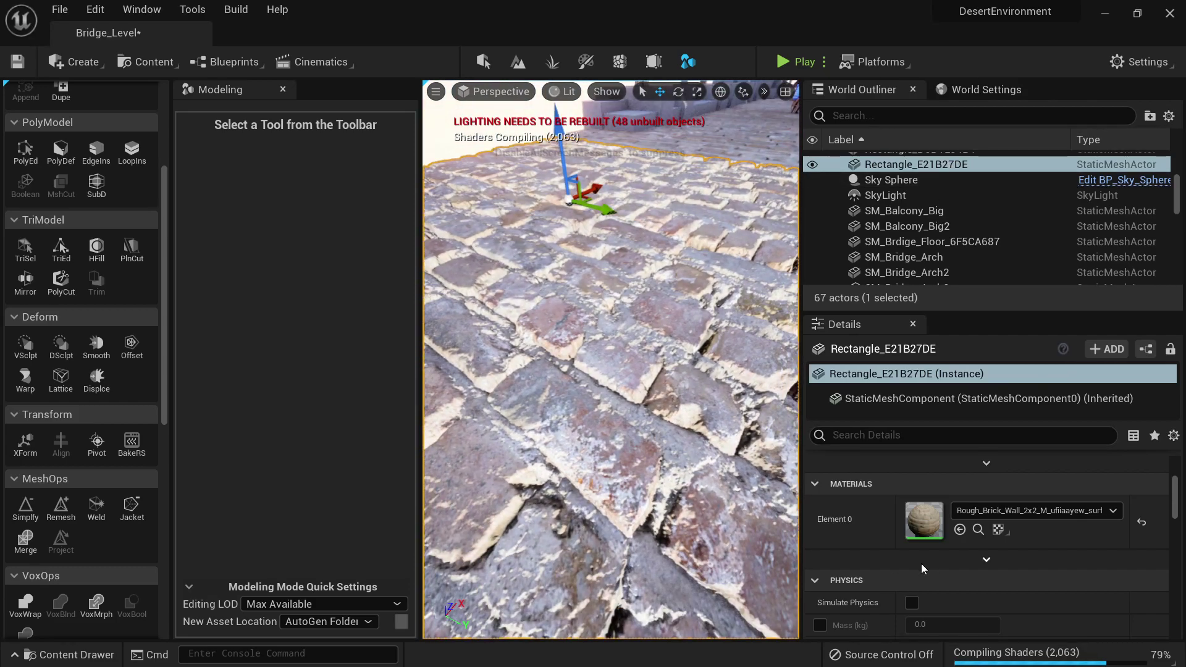
scroll(932, 570, up, 5)
click(978, 629)
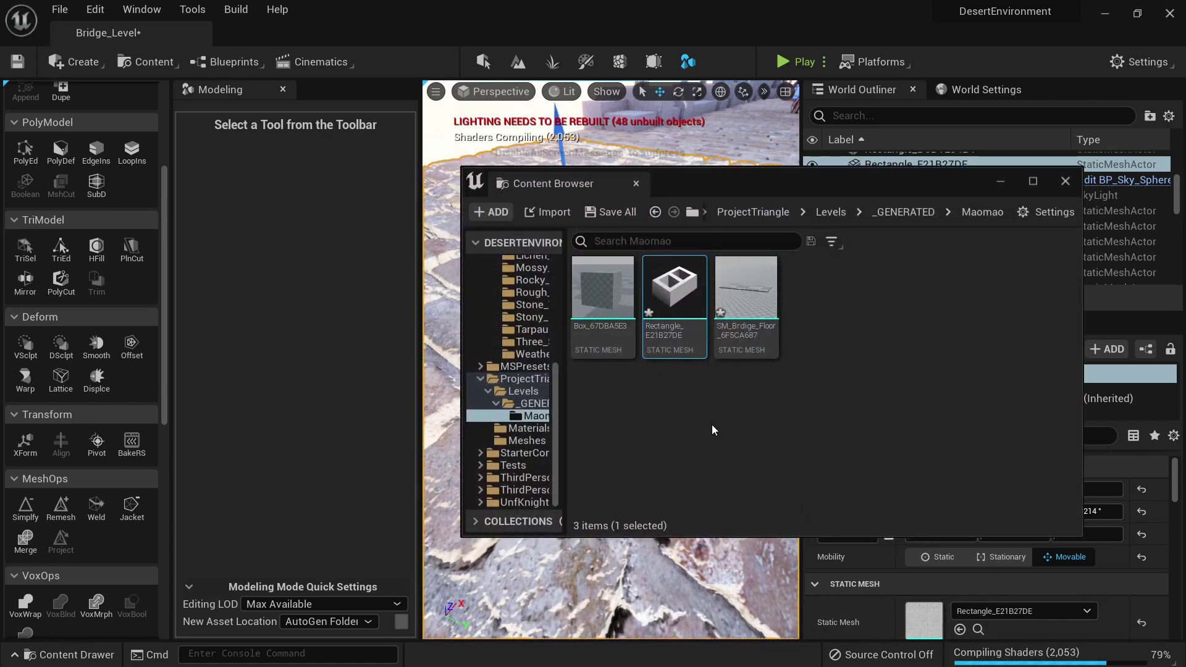
click(601, 214)
click(690, 513)
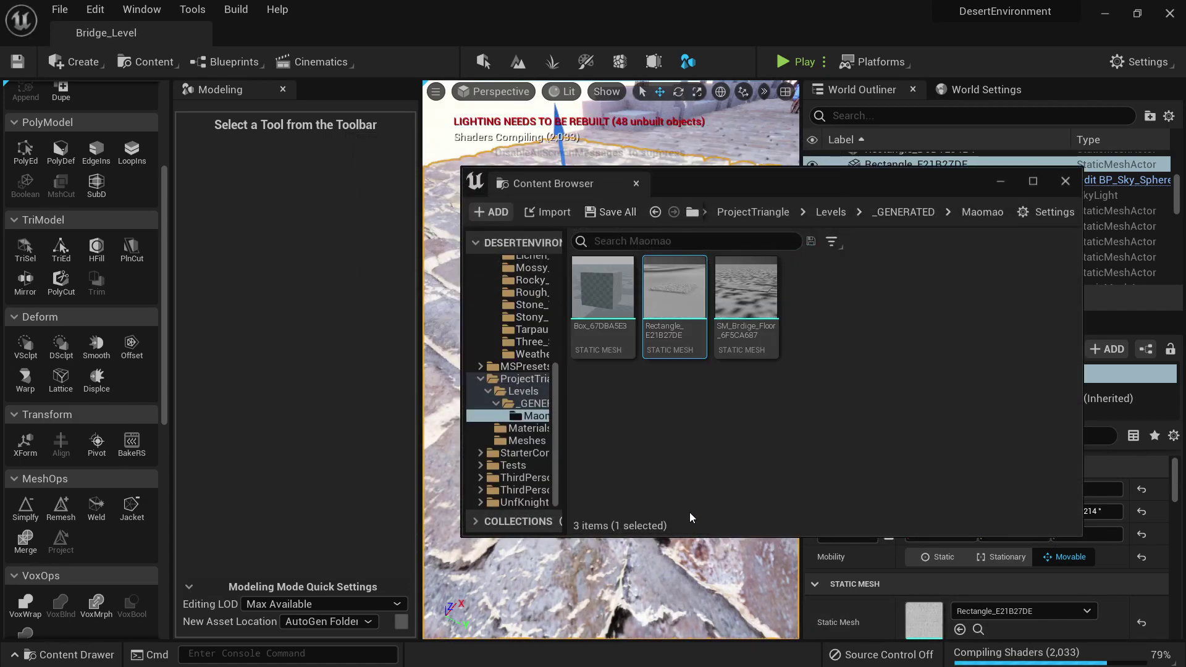
Enable Nanite on the Rectangle_E21B27DE static mesh and put the Content Browser away
mouse_move(680, 301)
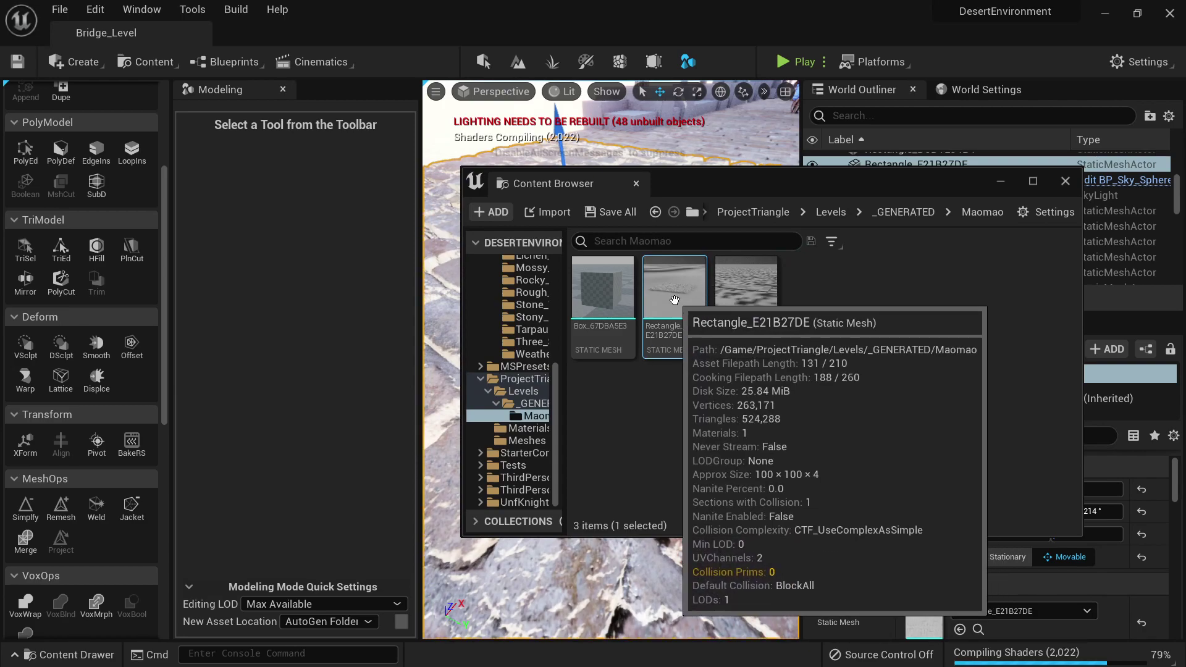
right_click(675, 301)
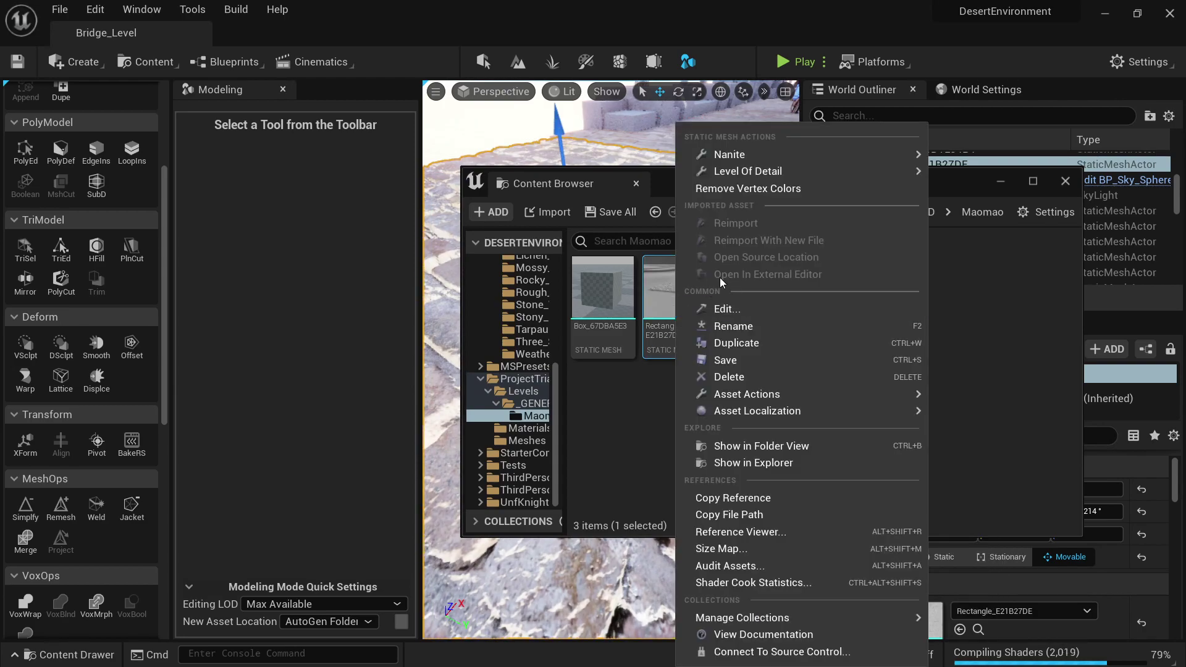
mouse_move(816, 157)
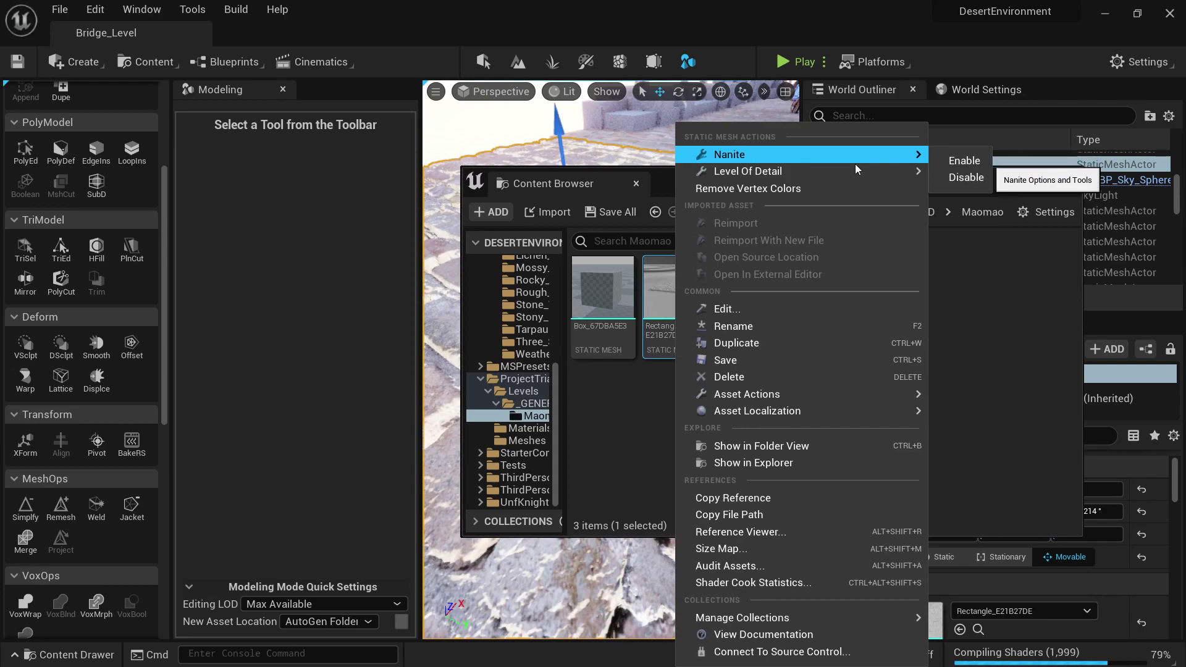
click(959, 164)
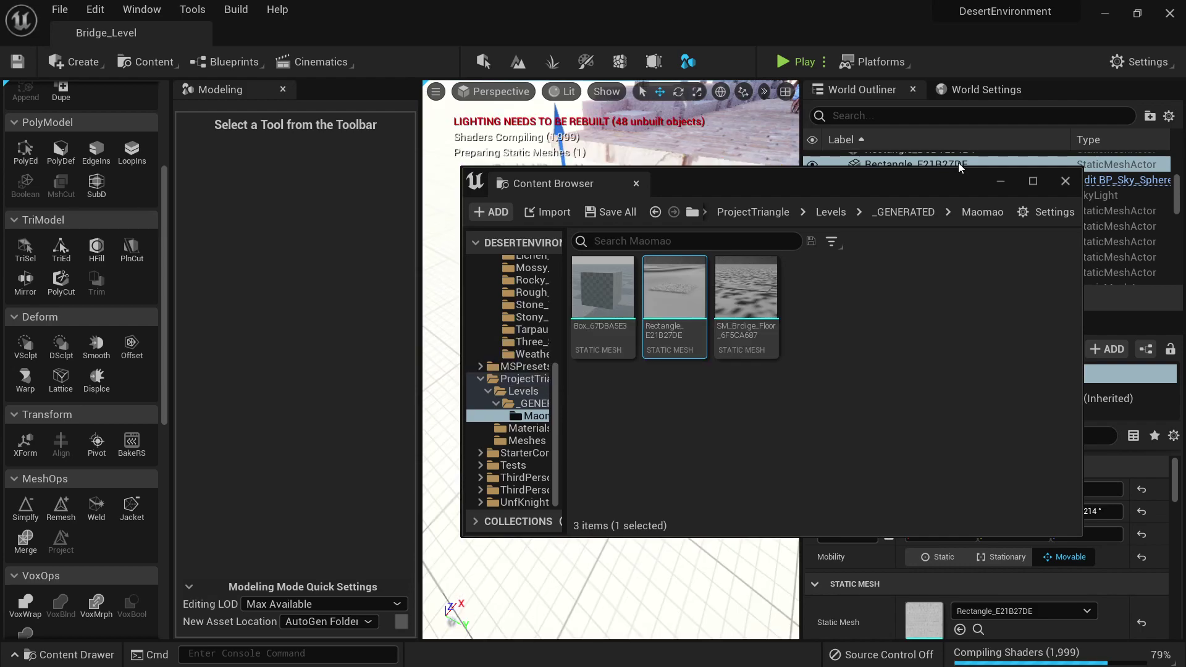
drag(939, 193, 784, 189)
click(911, 177)
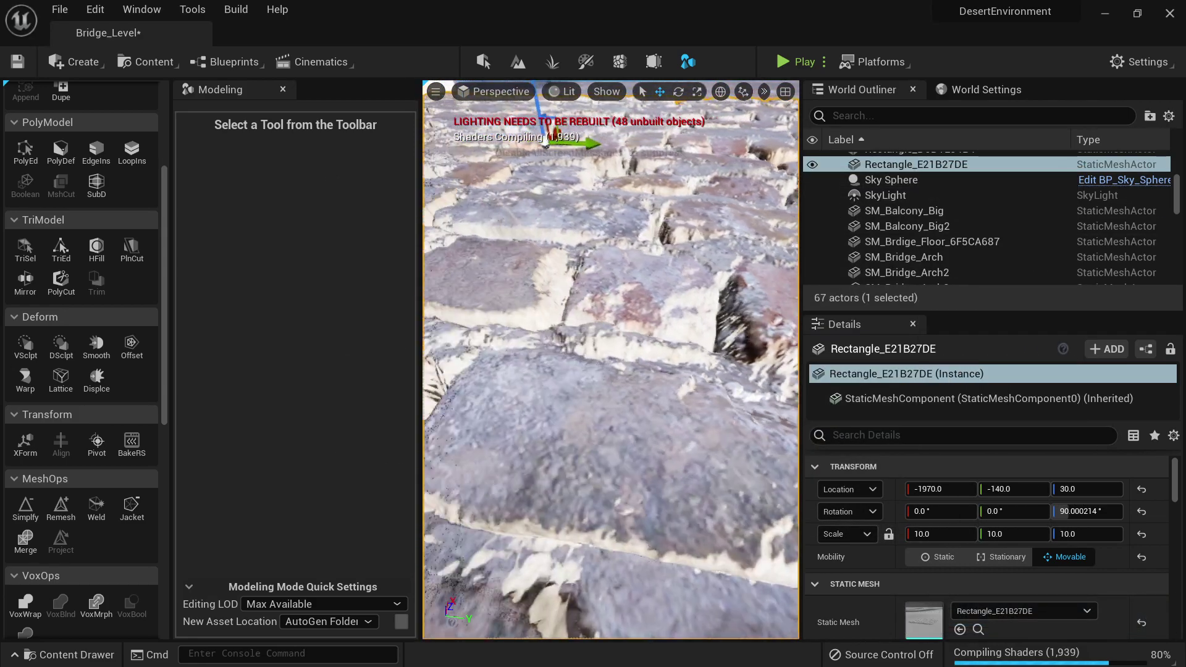
Move the brick tile against the bridge floor at X -1910 and duplicate it alongside at Y 860
key(alt+2)
key(alt+4)
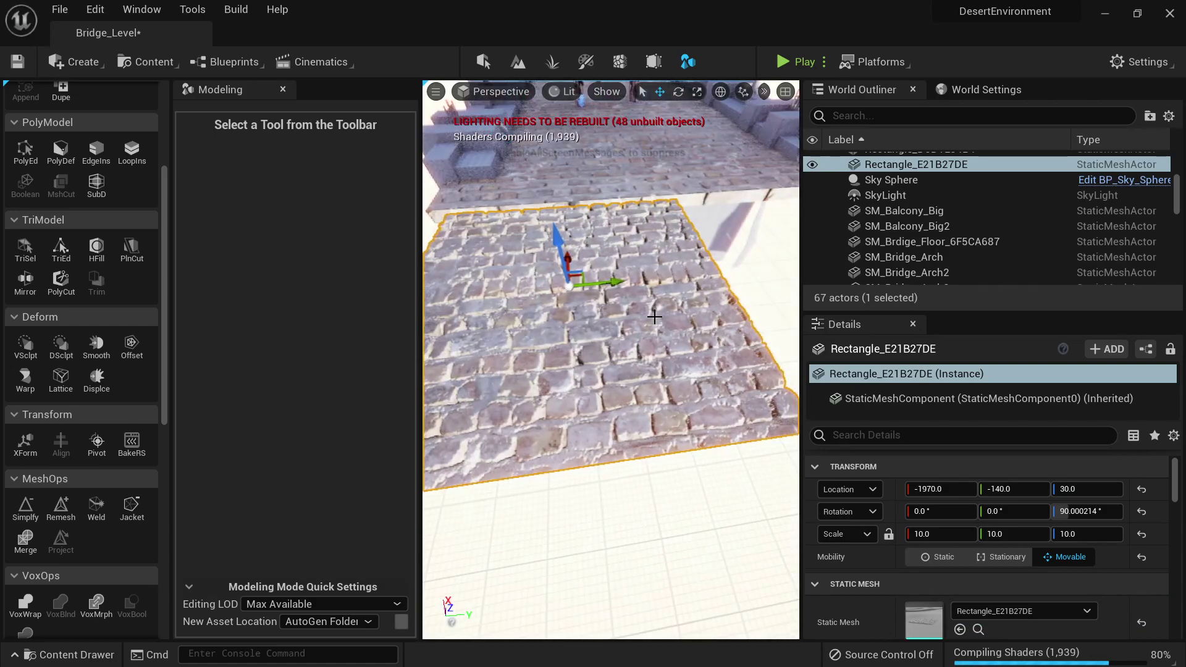
drag(548, 324, 822, 324)
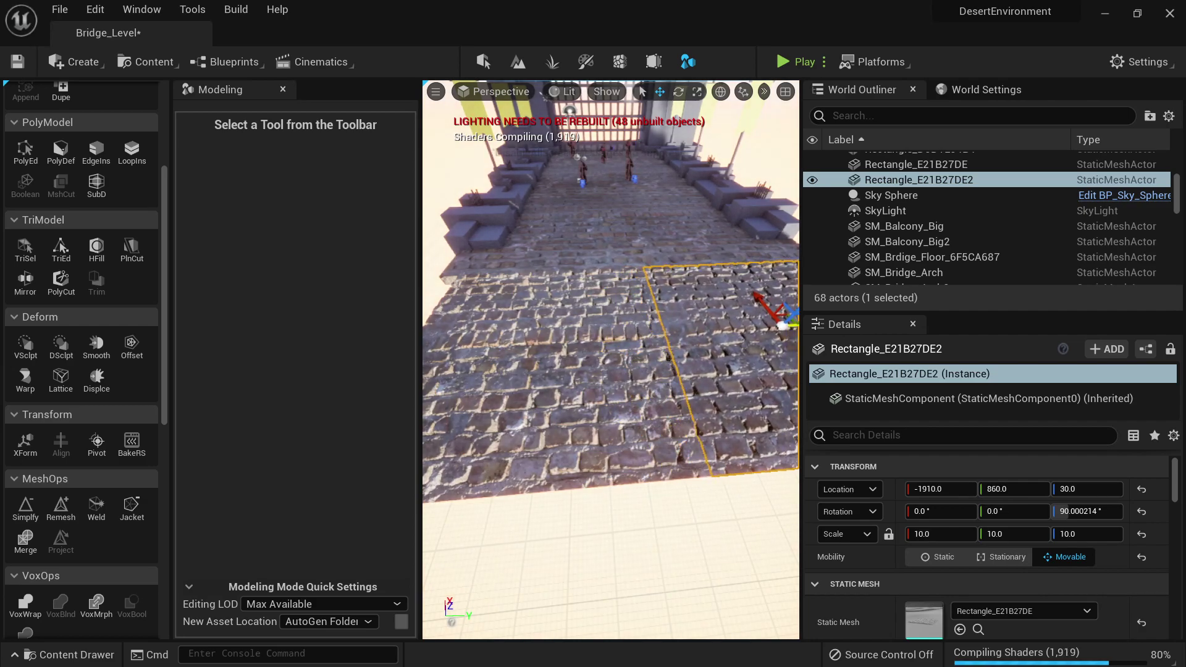
key(Escape)
right_drag(705, 365, 593, 360)
In Selection mode, set the grid snap size to 100 and duplicate the original tile along X onto the bridge
click(593, 371)
shift+click(692, 377)
click(593, 334)
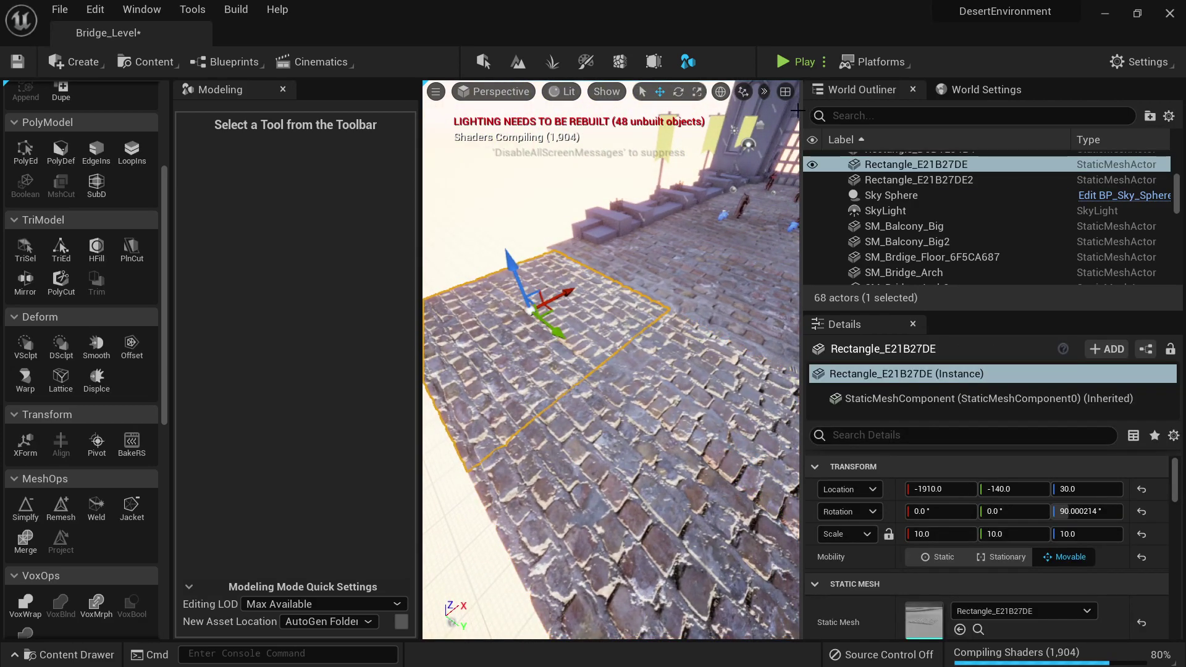
key(shift+1)
click(605, 91)
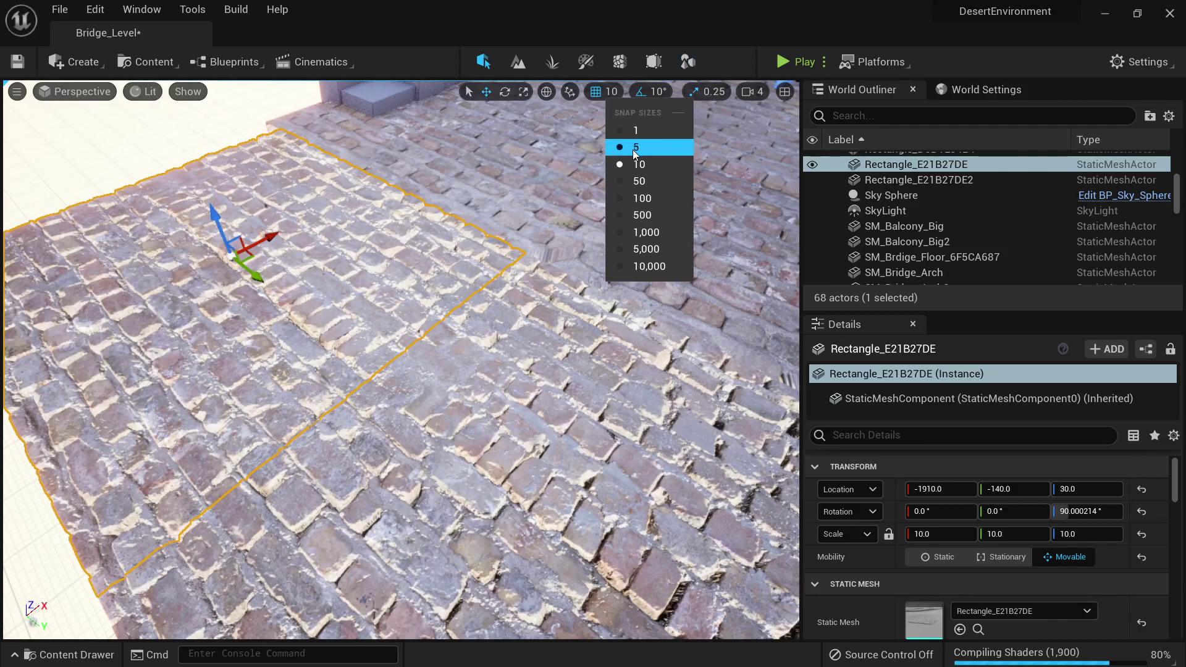
click(638, 196)
alt+drag(259, 243, 498, 117)
key(Escape)
scroll(543, 213, down, 6)
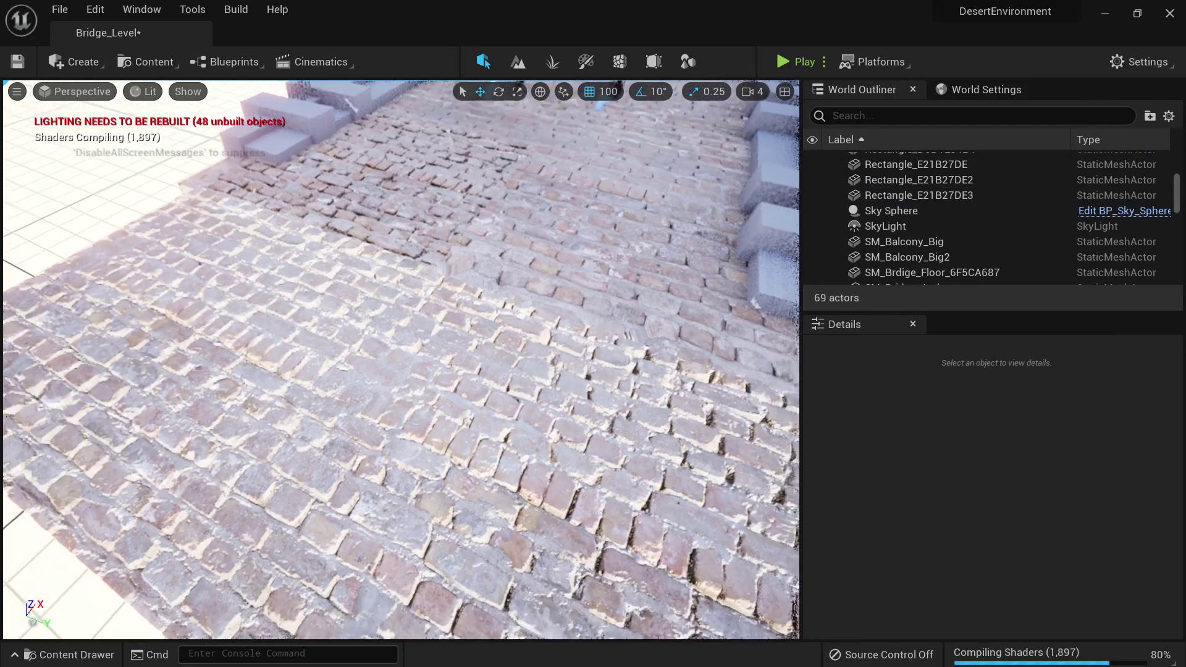
Duplicate the second tile along X to -910, completing a two-by-two block of brick tiles
click(493, 356)
right_drag(535, 274, 451, 244)
click(535, 274)
right_drag(385, 313, 384, 313)
click(451, 262)
right_drag(433, 281, 405, 281)
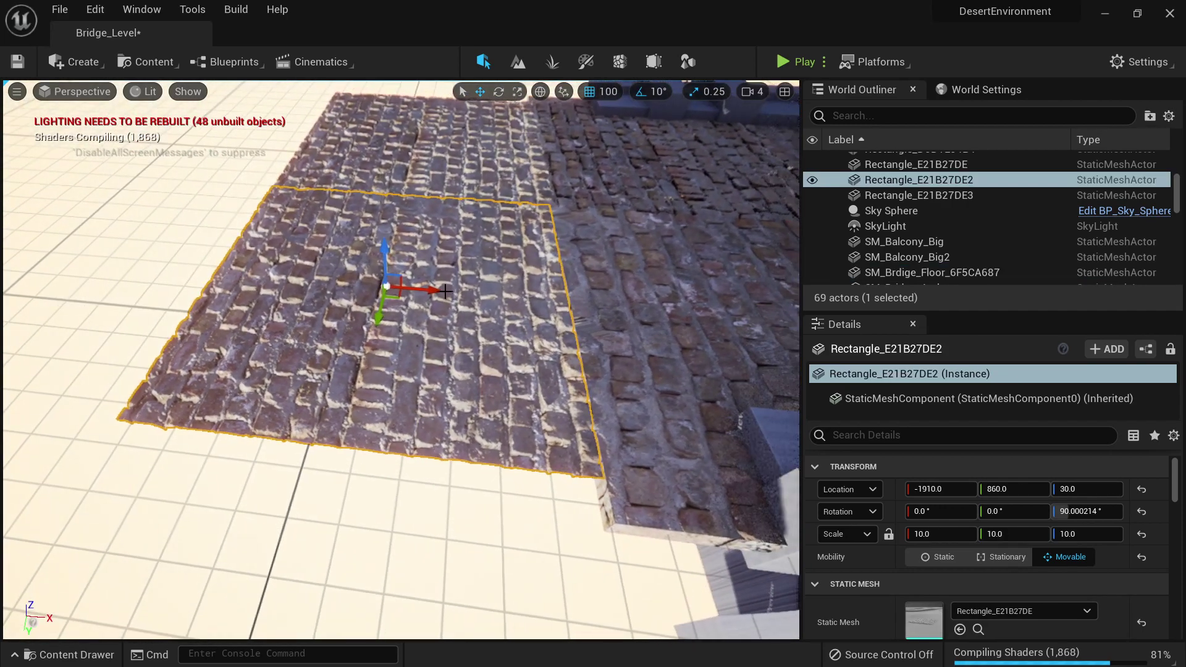
alt+drag(427, 288, 610, 301)
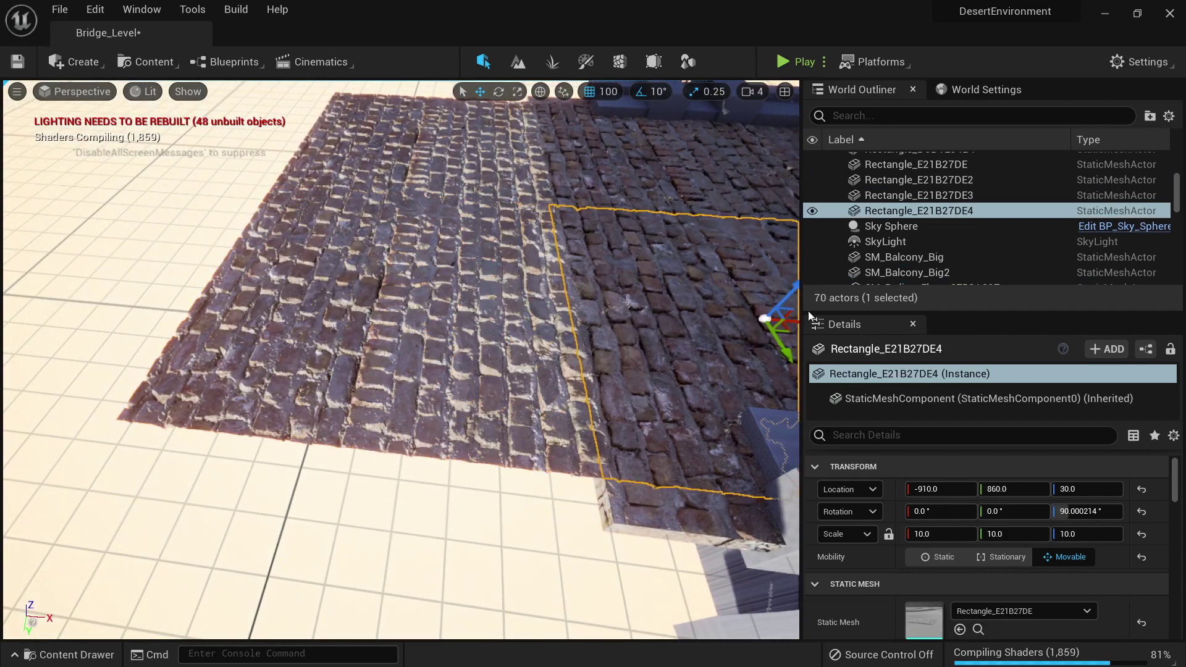
Select all four brick tiles and duplicate the block along X over the rest of the bridge toward the gate
shift+click(525, 276)
shift+click(488, 170)
shift+click(609, 166)
right_drag(609, 170, 670, 155)
right_drag(421, 266, 421, 266)
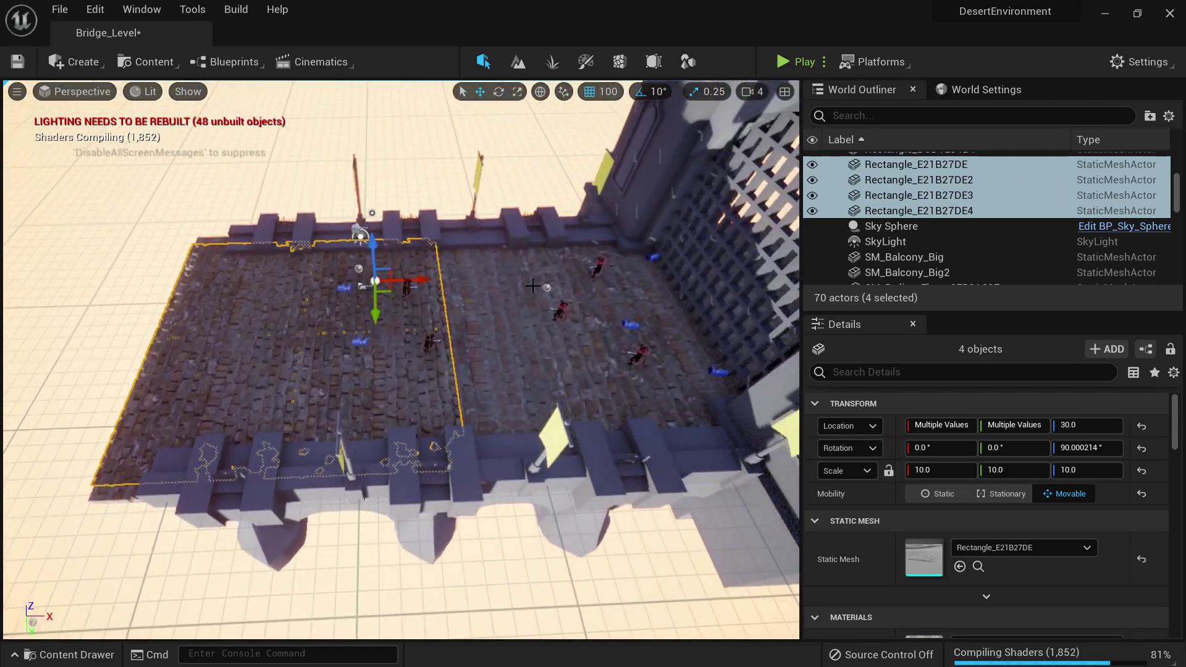
alt+drag(438, 259, 514, 268)
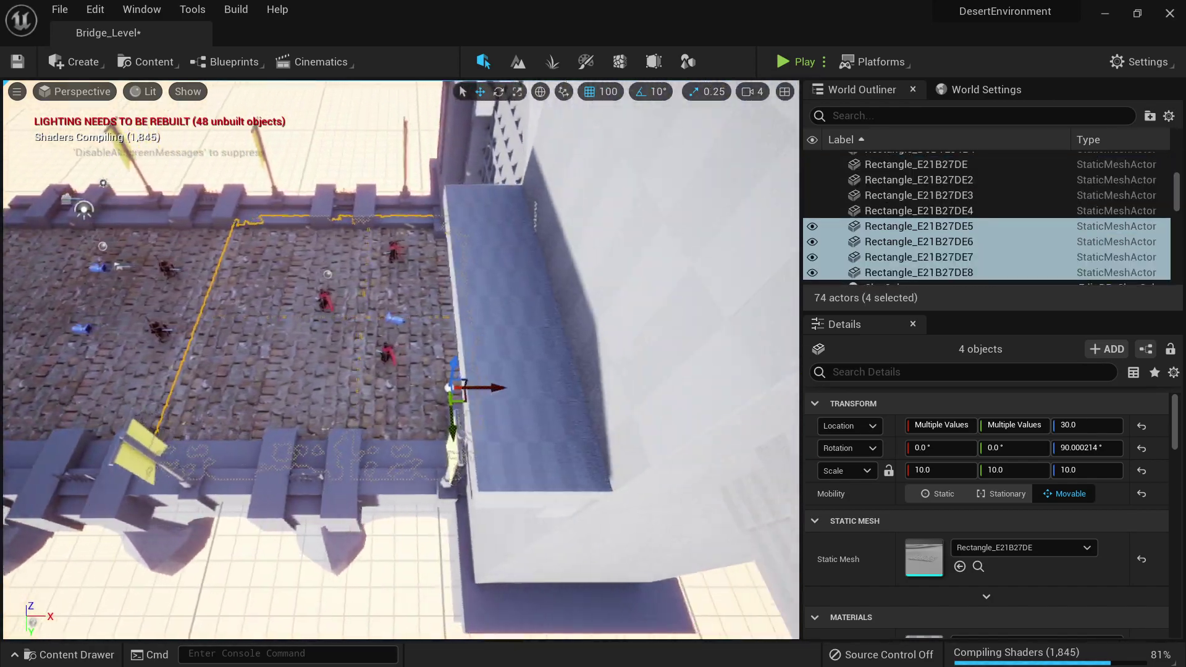
right_drag(448, 346, 368, 346)
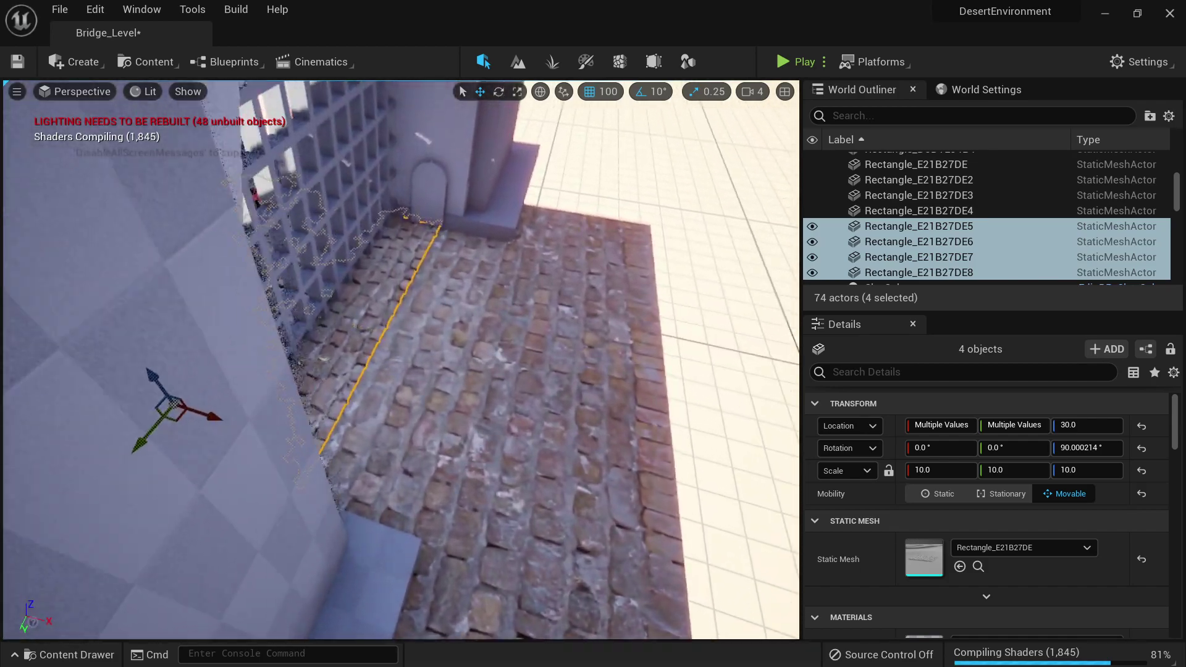
Select the two brick tiles nearest the gate and duplicate them along X to 3090, extending the floor past the gate
right_drag(372, 272, 371, 271)
click(371, 272)
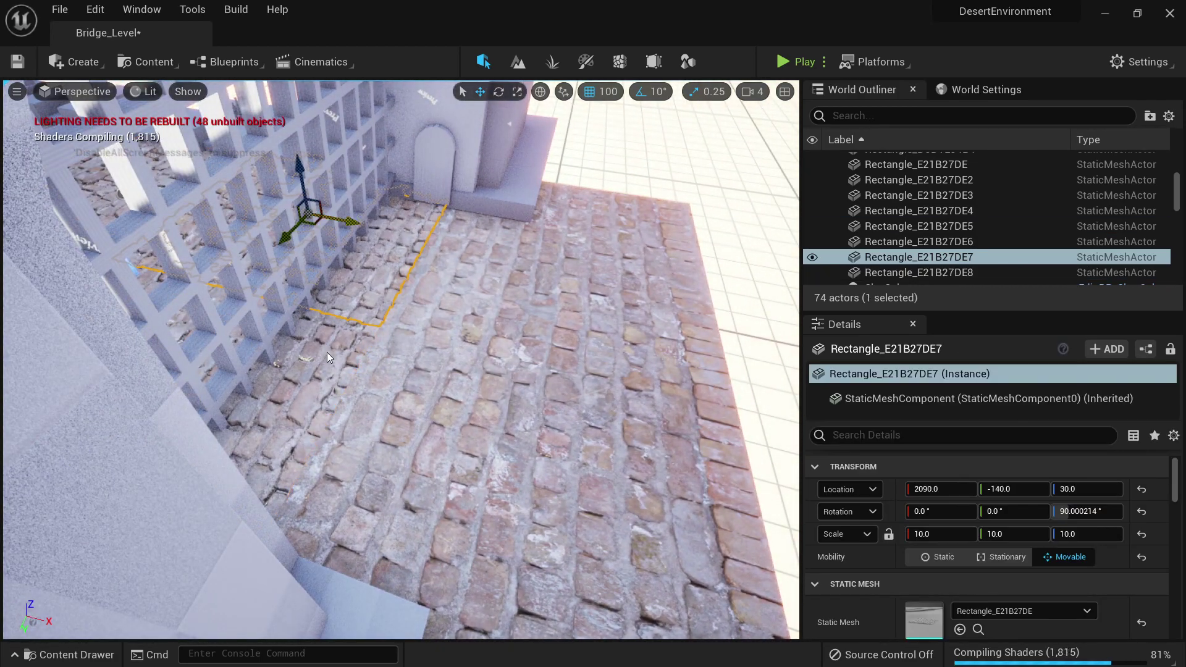
ctrl+click(199, 471)
alt+drag(156, 430, 548, 510)
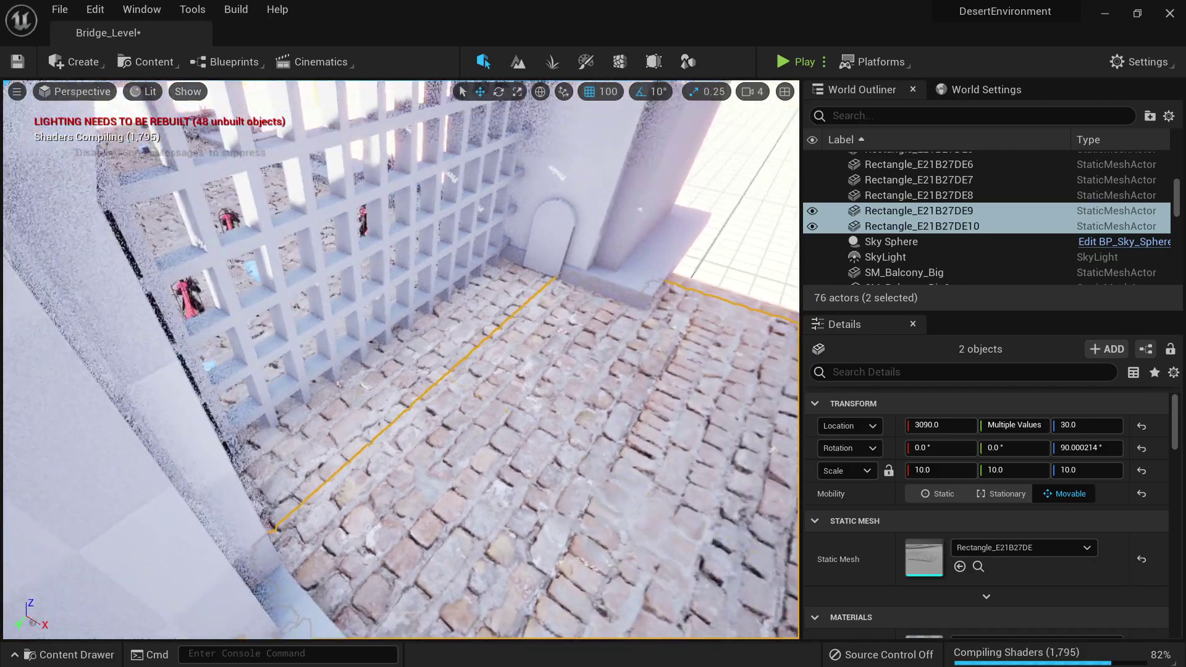
right_drag(565, 391, 565, 391)
key(Escape)
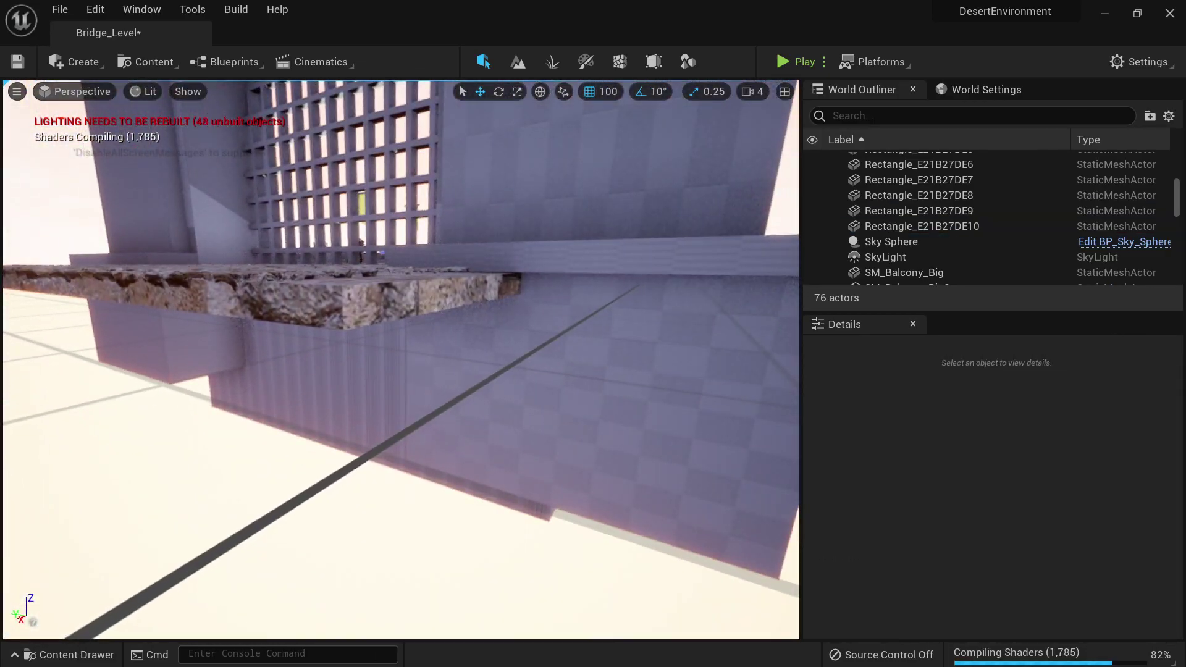
Turn off grid snapping and lower the original bridge floor slab slightly beneath the brick tiles
click(359, 309)
key(f)
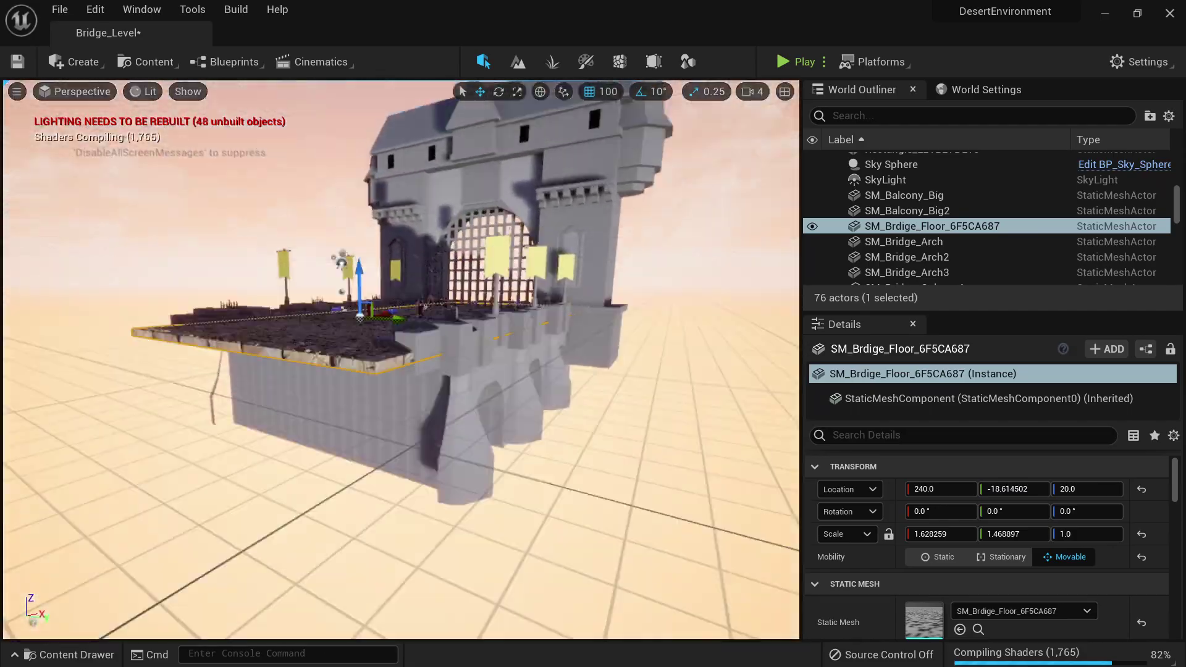
right_drag(360, 309, 426, 334)
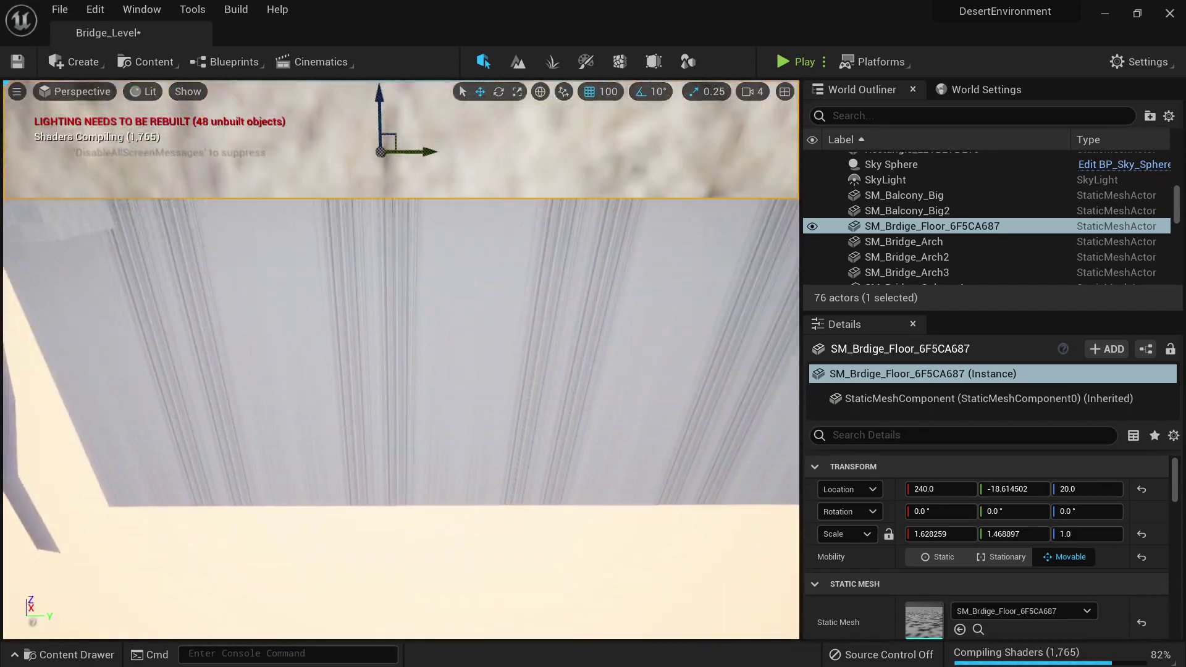
mouse_move(359, 245)
right_down()
mouse_move(371, 234)
mouse_move(359, 246)
right_up()
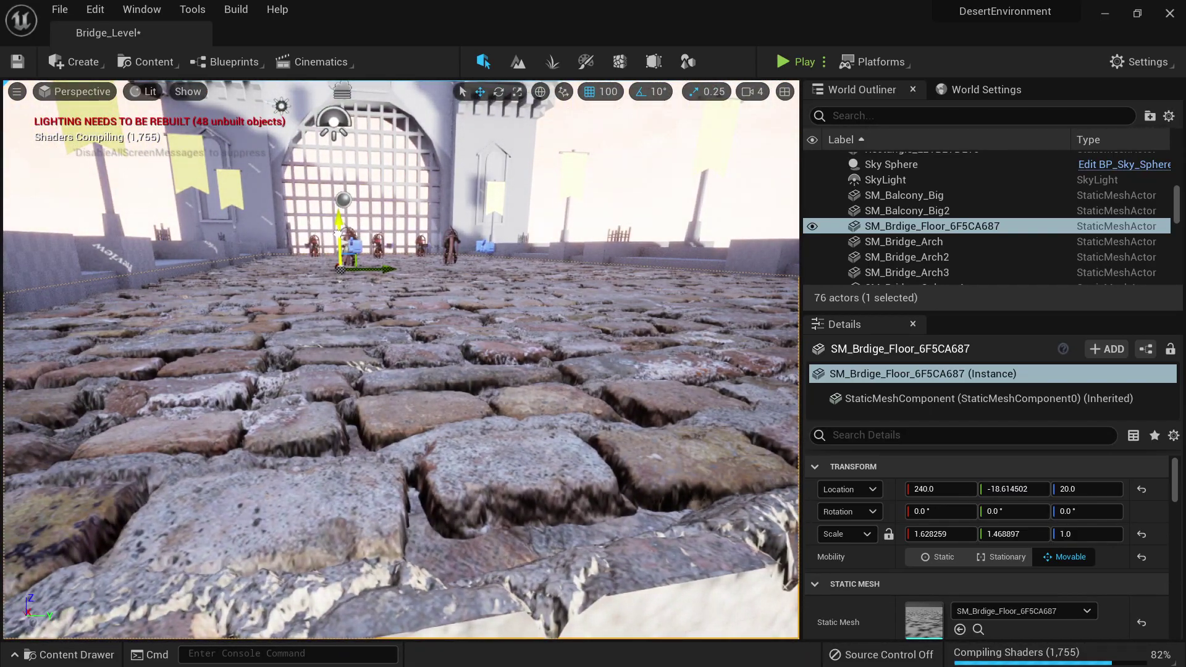
right_drag(348, 470, 346, 525)
mouse_move(429, 434)
right_down()
mouse_move(439, 439)
mouse_move(428, 395)
mouse_move(429, 434)
right_up()
key(ctrl+z)
right_drag(464, 249, 463, 249)
click(595, 94)
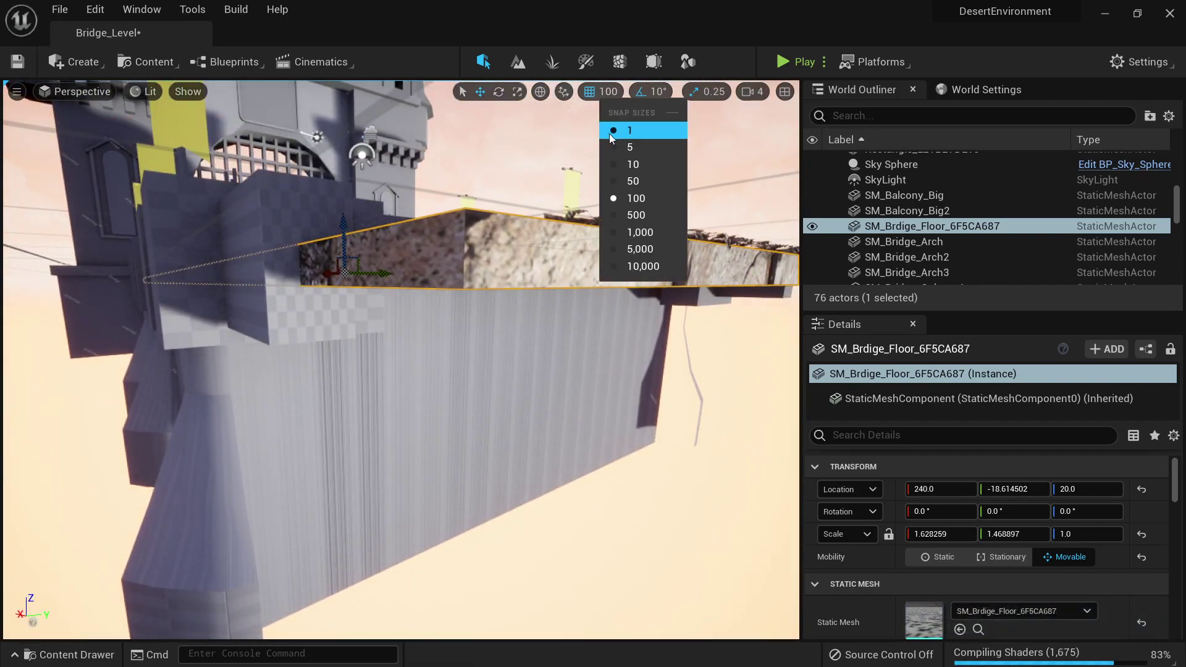
click(595, 95)
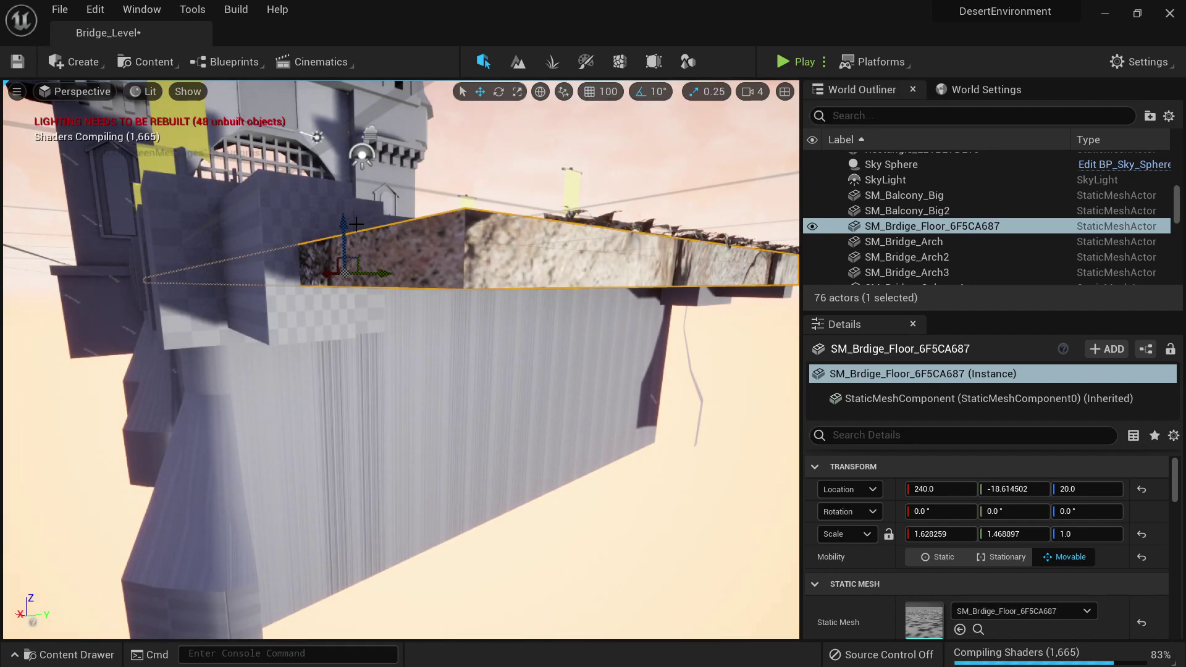
drag(343, 222, 343, 233)
Set the player to spawn at the current camera location and start playing the level above the brick bridge floor
key(w)
right_drag(520, 314, 520, 314)
key(Escape)
key(s)
right_drag(567, 219, 567, 219)
click(824, 62)
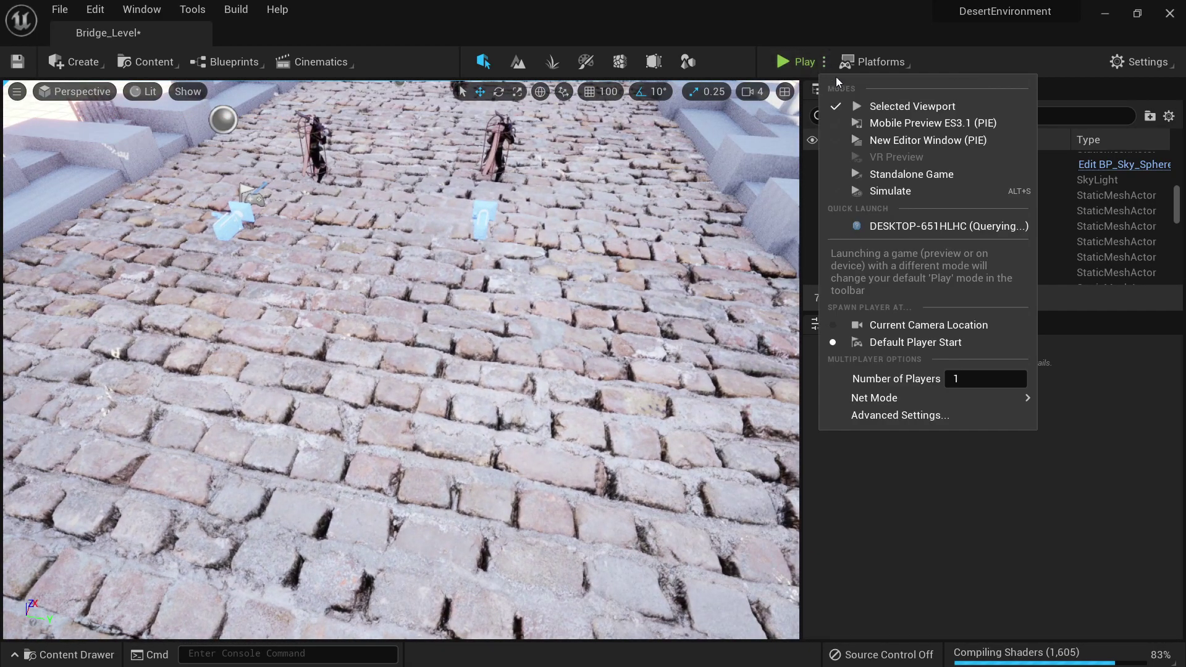
click(905, 325)
click(783, 61)
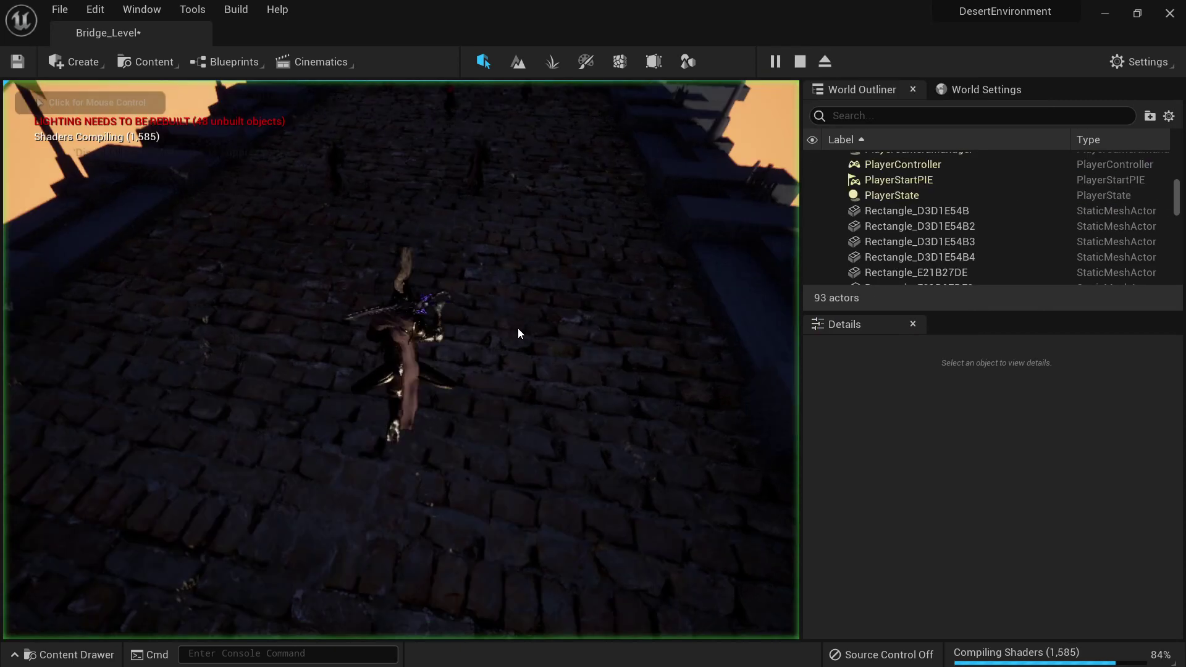
Run the character around the bridge to test the displaced brick floor, and end the play session
key(d)
key(w)
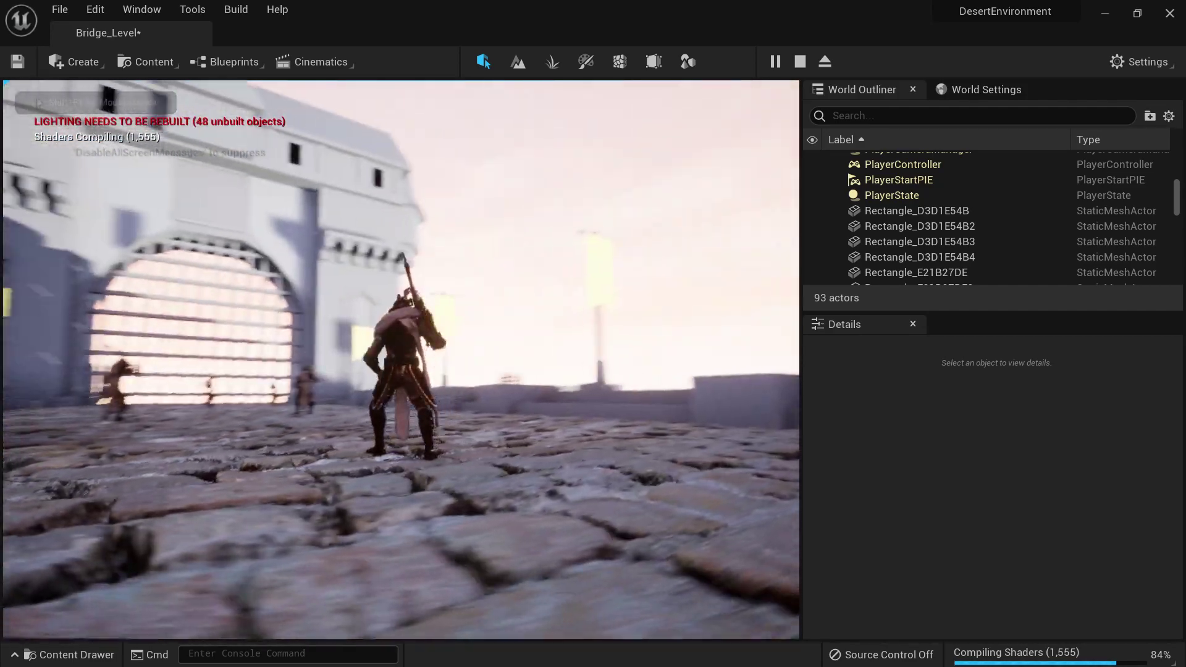
key(d)
key(w)
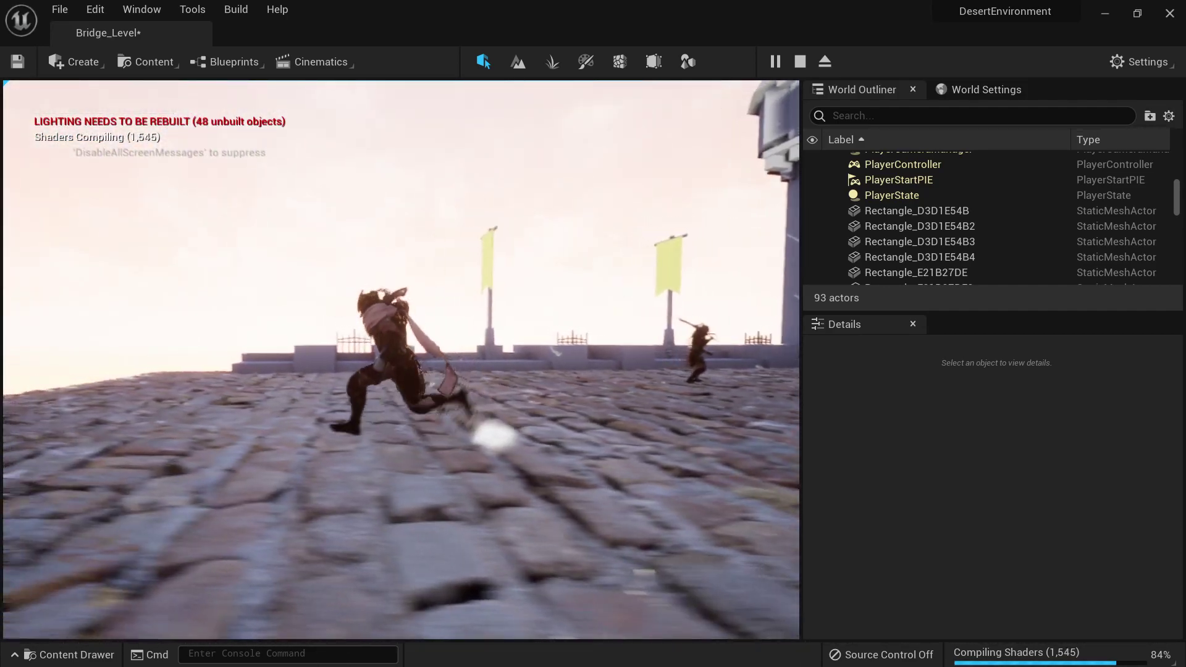
key(w)
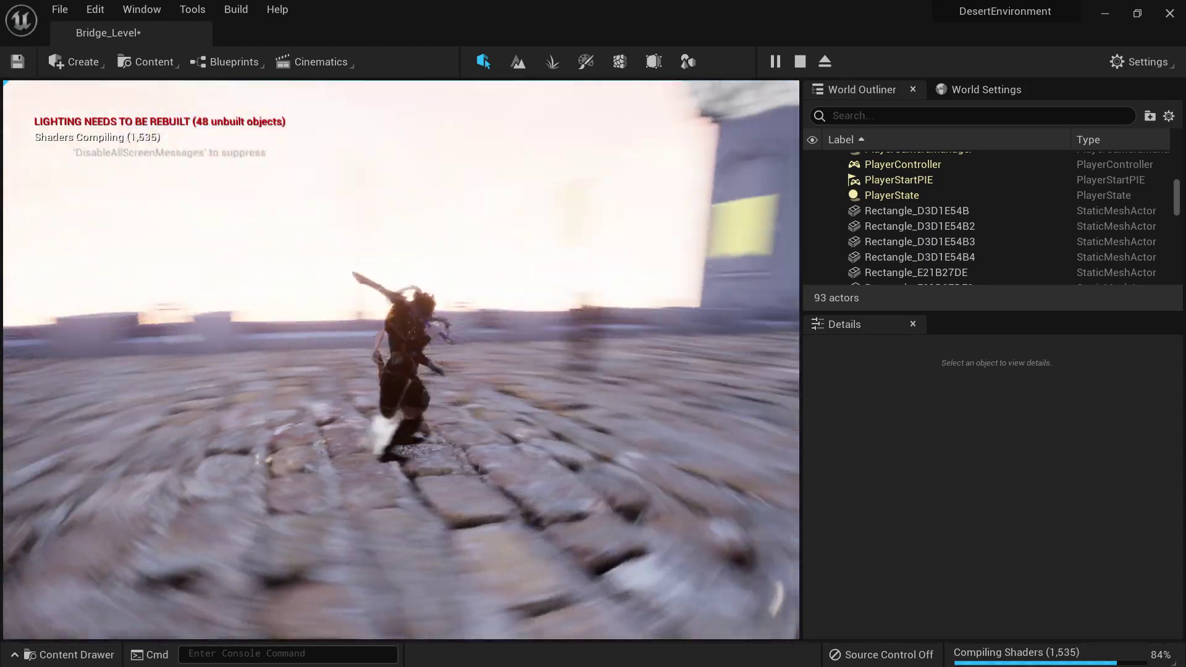
key(w)
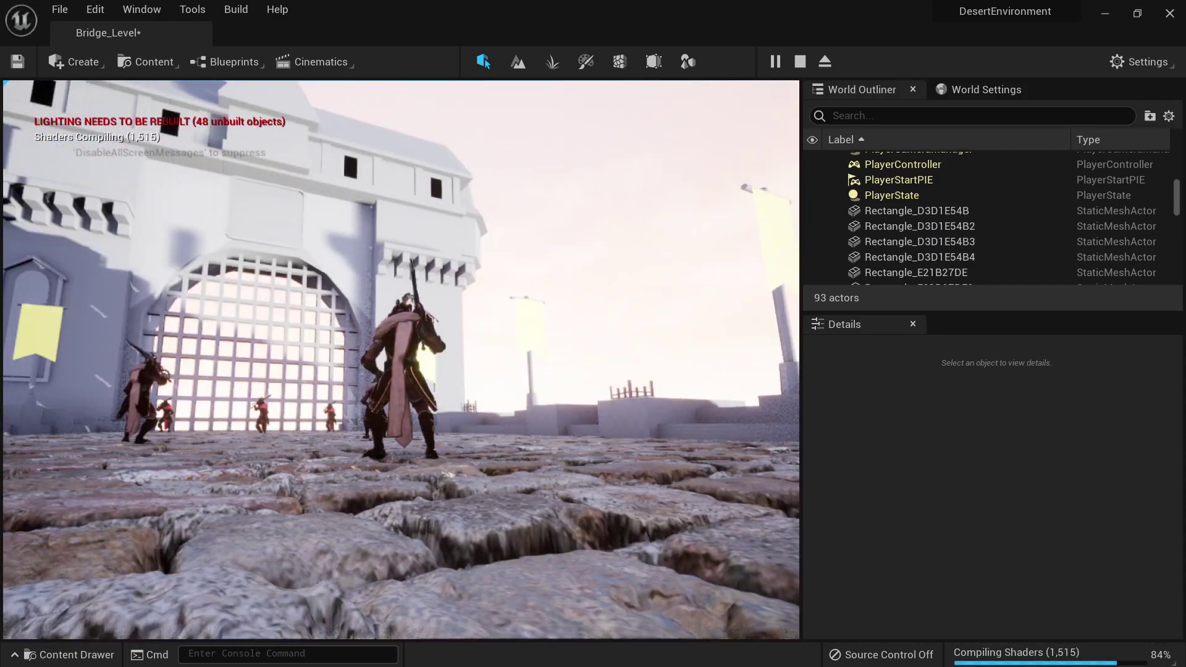
key(w)
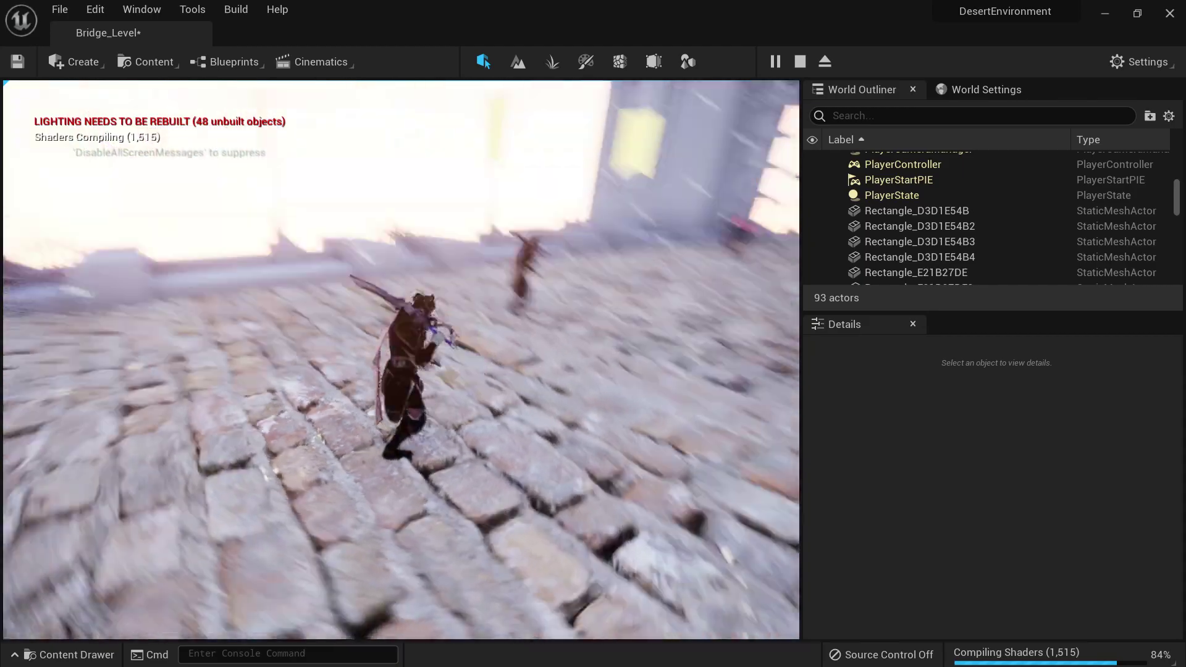
key(w)
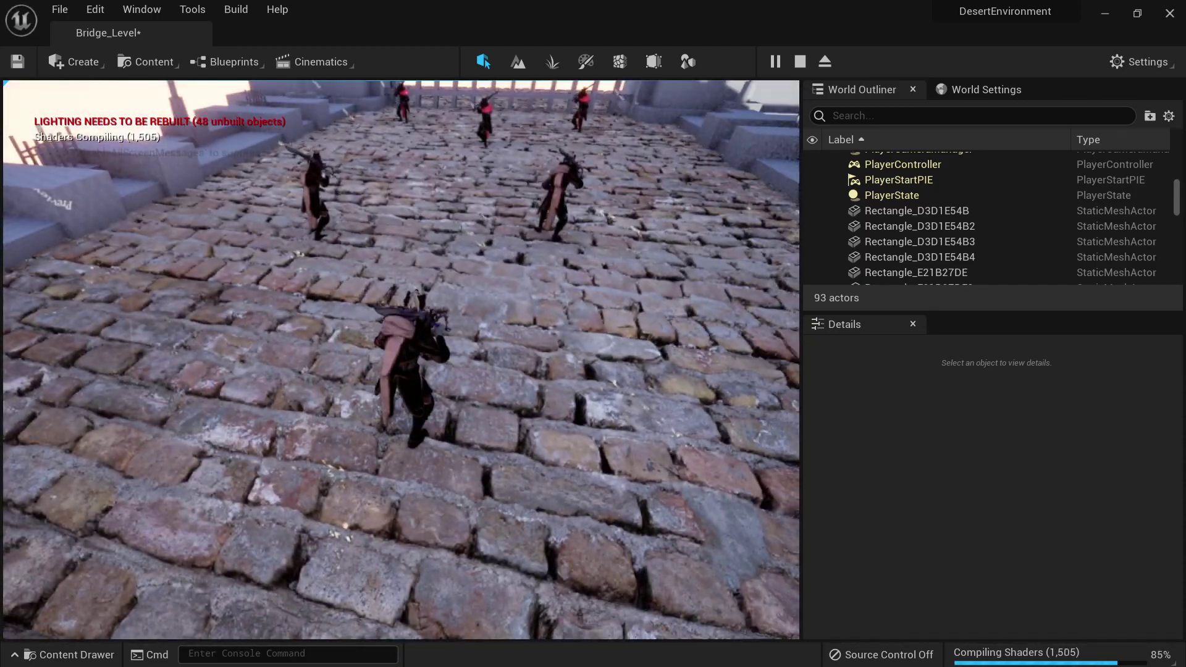
key(Escape)
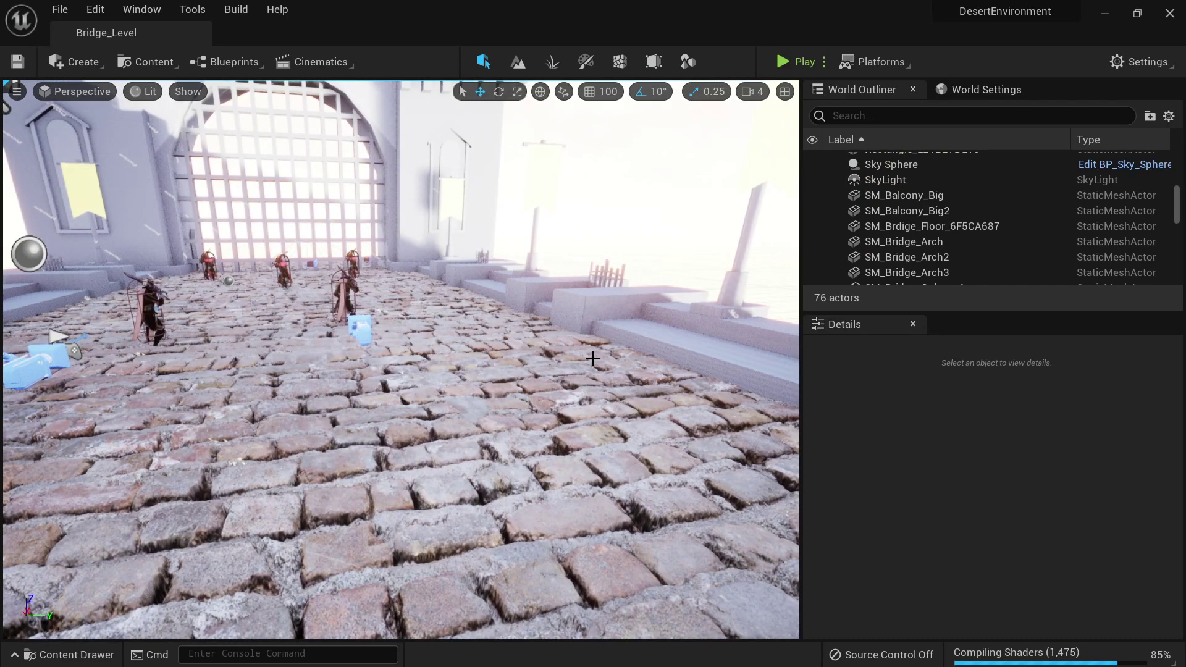
Examine the finished brick floor along the bridge from close up, from above and toward the gate
right_drag(599, 365, 536, 408)
right_drag(267, 340, 210, 377)
key(s)
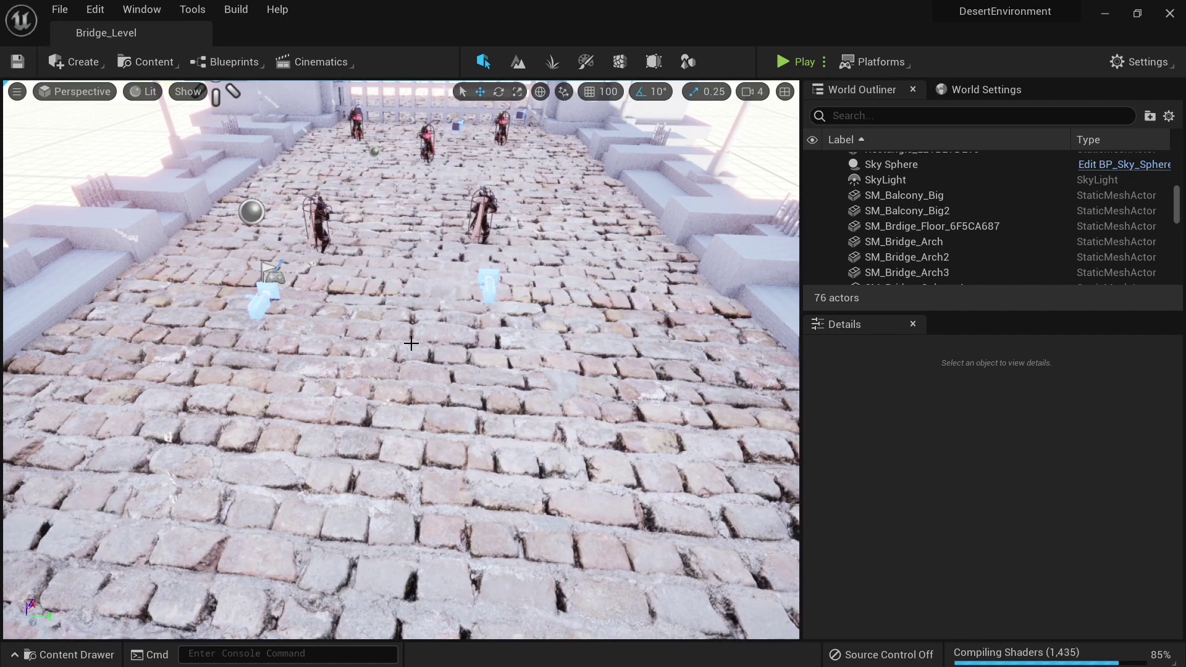
right_drag(417, 275, 491, 285)
right_drag(312, 283, 384, 266)
key(a)
right_drag(349, 219, 285, 172)
key(w)
key(s)
key(s)
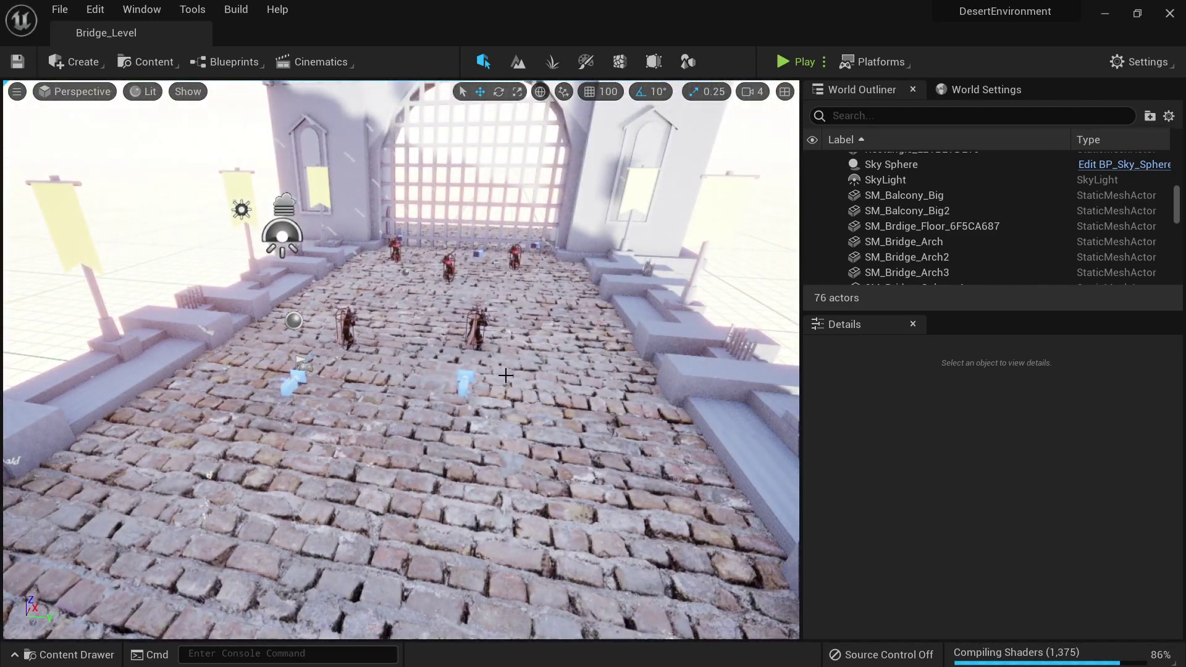
mouse_move(505, 376)
mouse_down()
mouse_move(549, 349)
mouse_move(505, 376)
mouse_up()
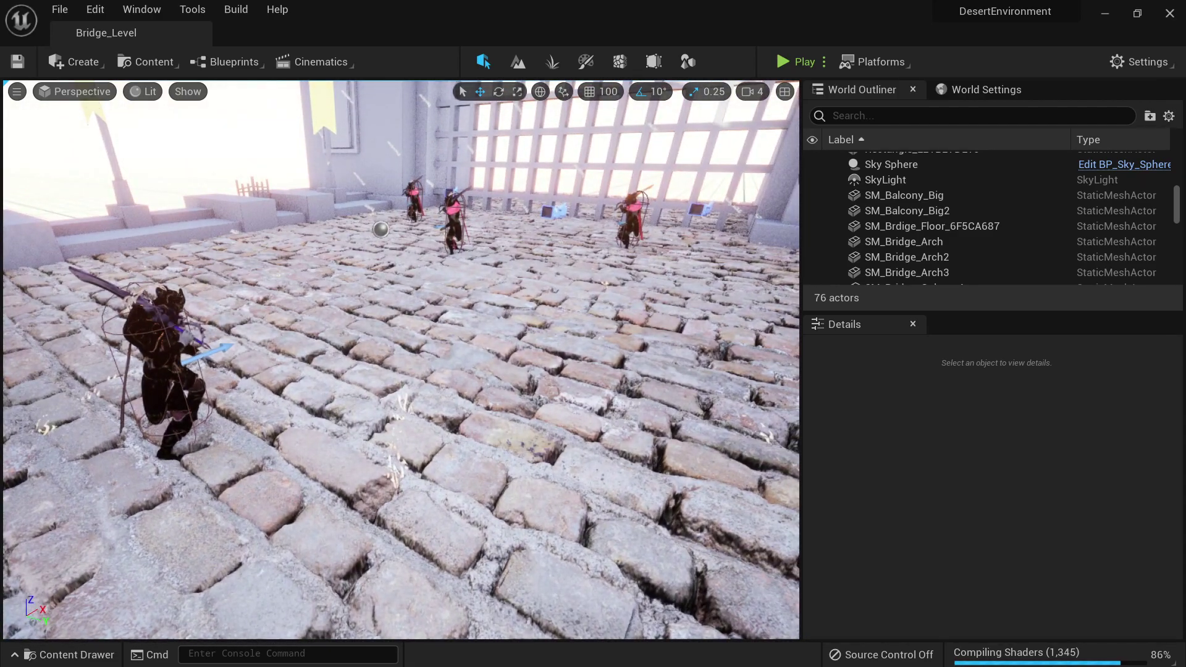
key(s)
right_drag(505, 375, 488, 364)
click(433, 252)
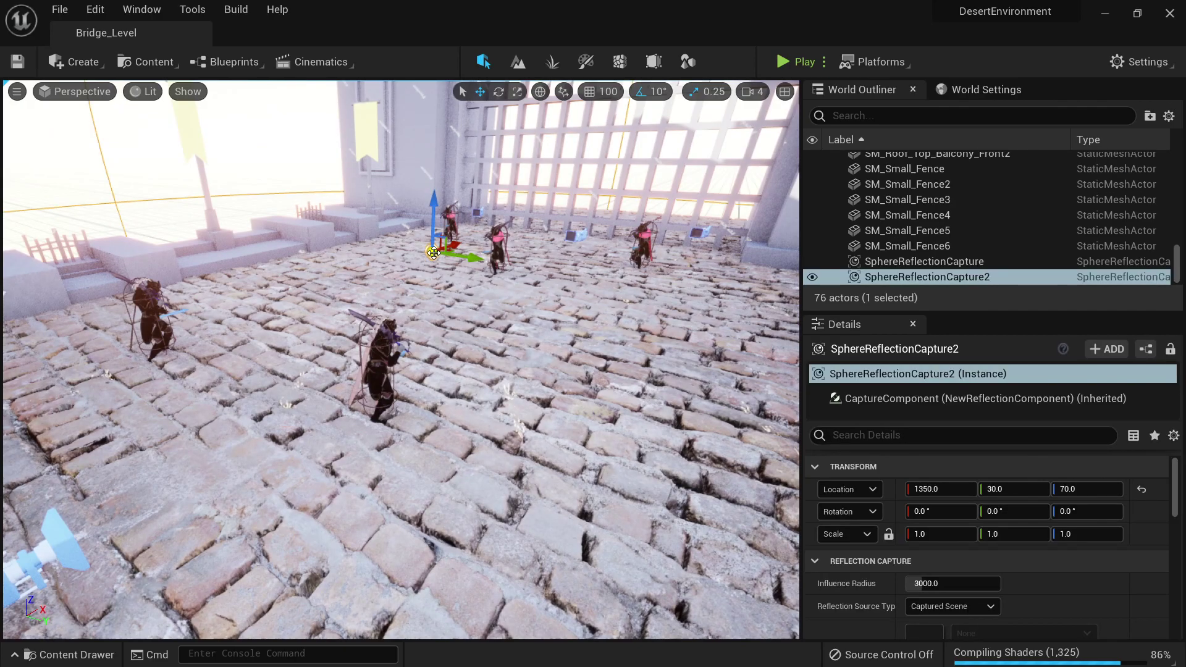
scroll(1026, 547, down, 10)
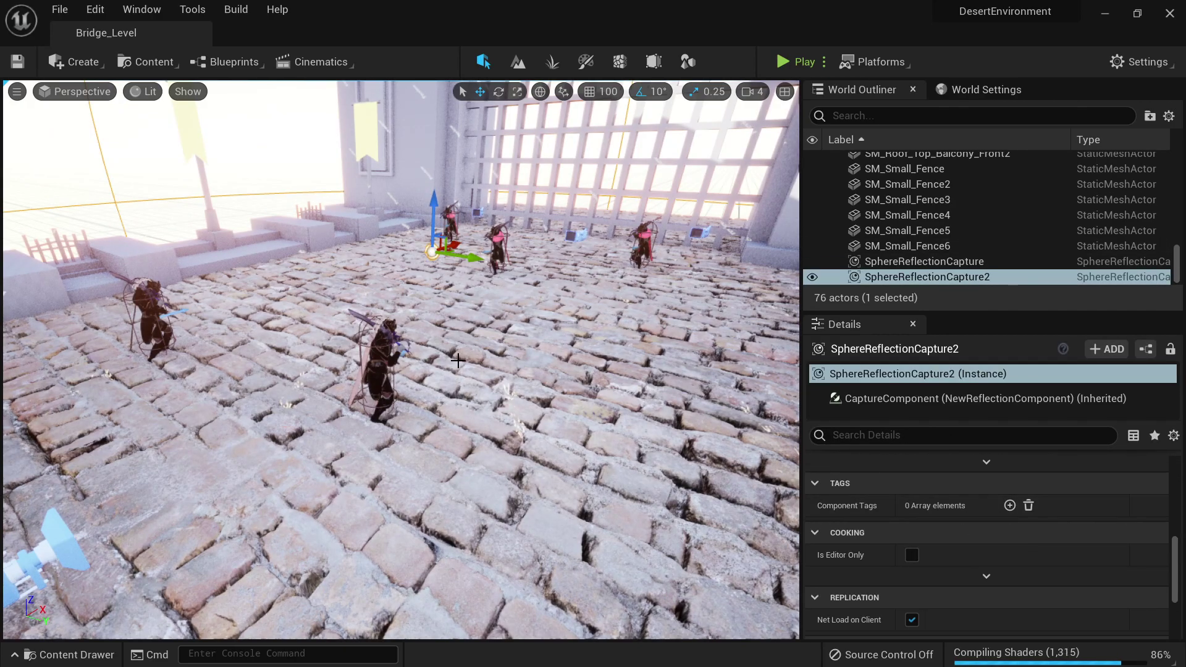
right_drag(457, 360, 503, 420)
key(s)
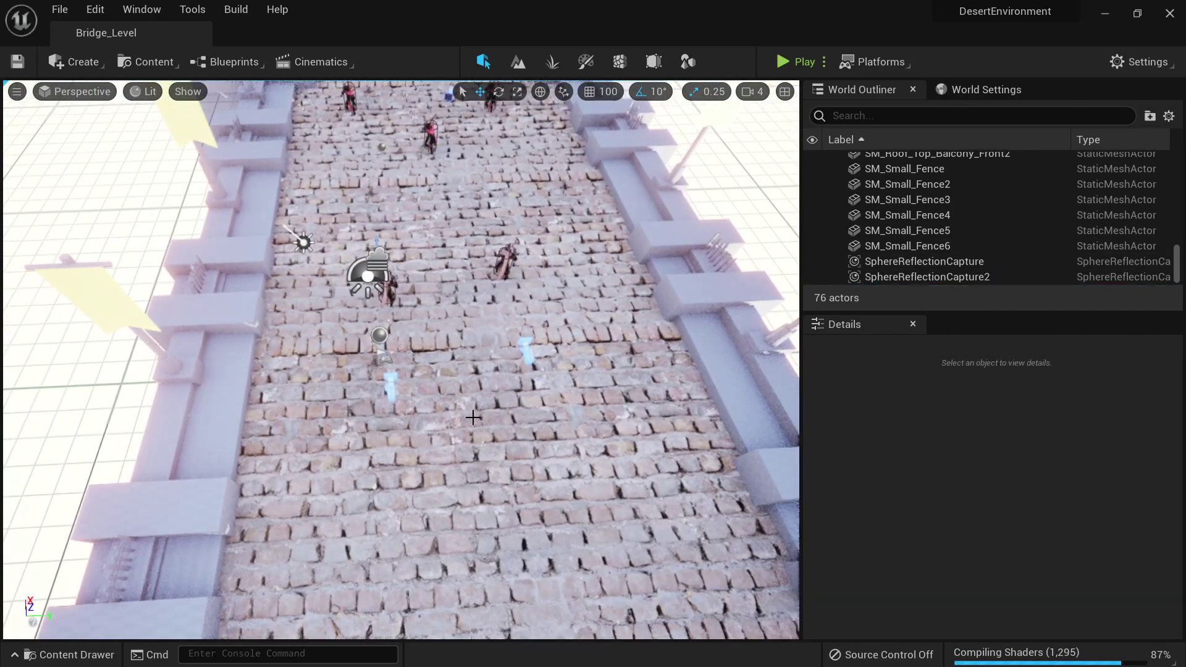
click(473, 418)
right_drag(473, 418, 407, 327)
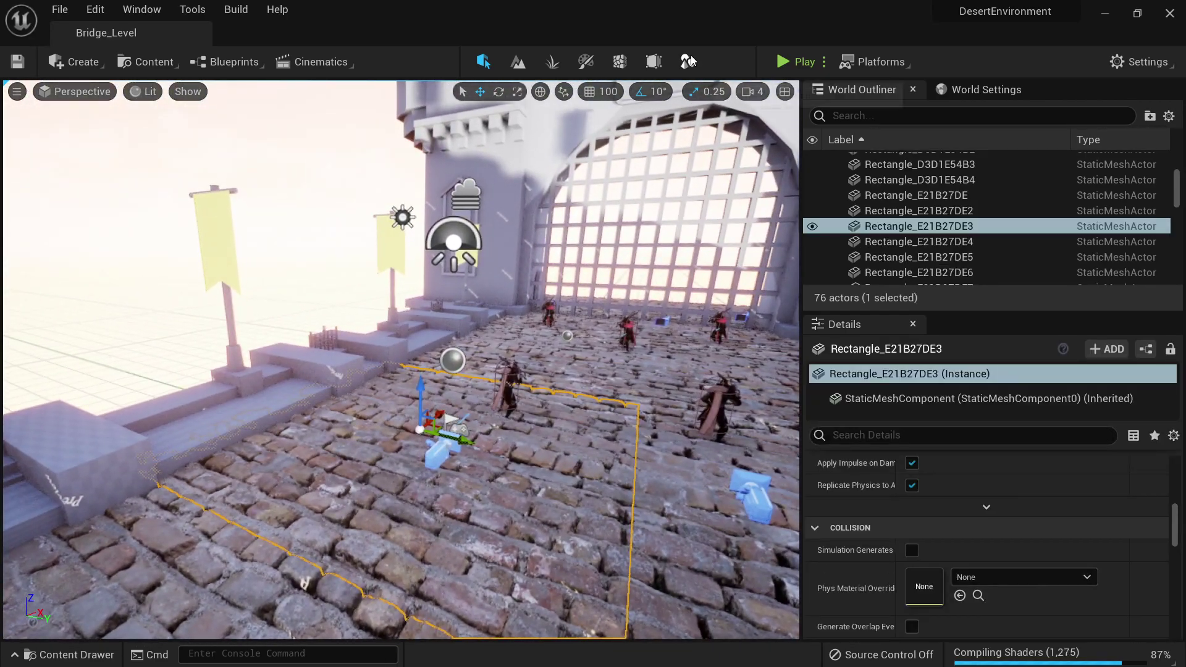
click(689, 61)
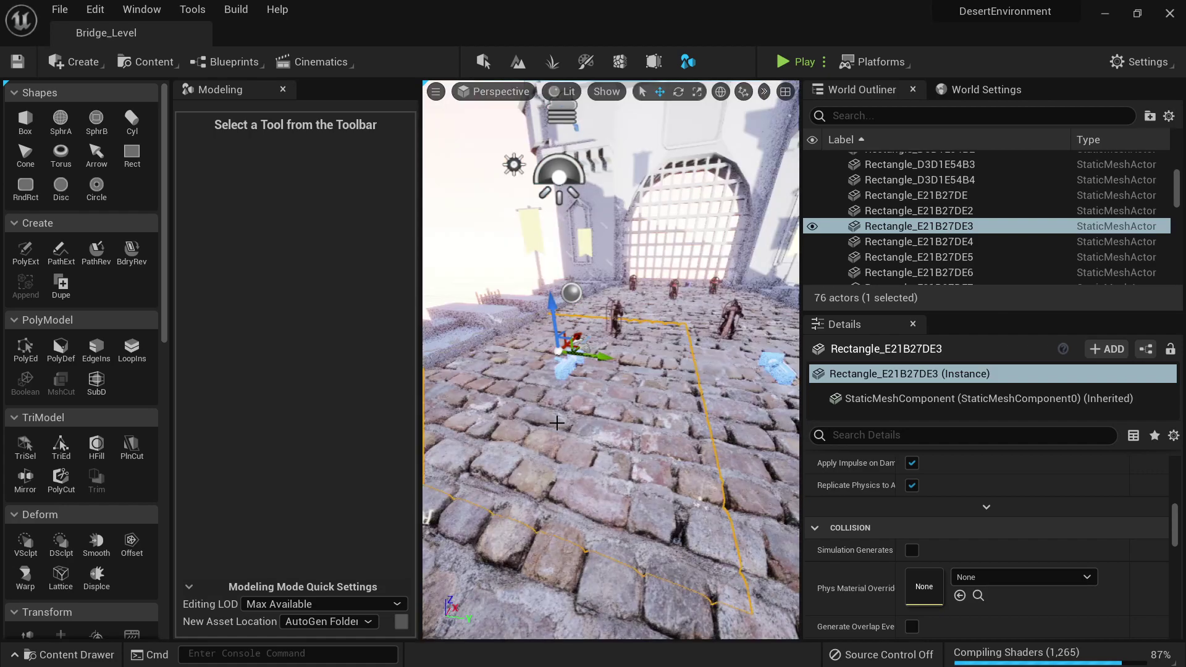
key(w)
mouse_move(588, 462)
right_down()
mouse_move(602, 477)
mouse_move(698, 457)
mouse_move(611, 488)
mouse_move(624, 484)
mouse_move(612, 475)
mouse_move(642, 485)
mouse_move(633, 498)
mouse_move(604, 456)
mouse_move(578, 460)
right_up()
key(s)
key(s)
key(Escape)
key(w)
key(shift+1)
key(w)
drag(588, 429, 670, 451)
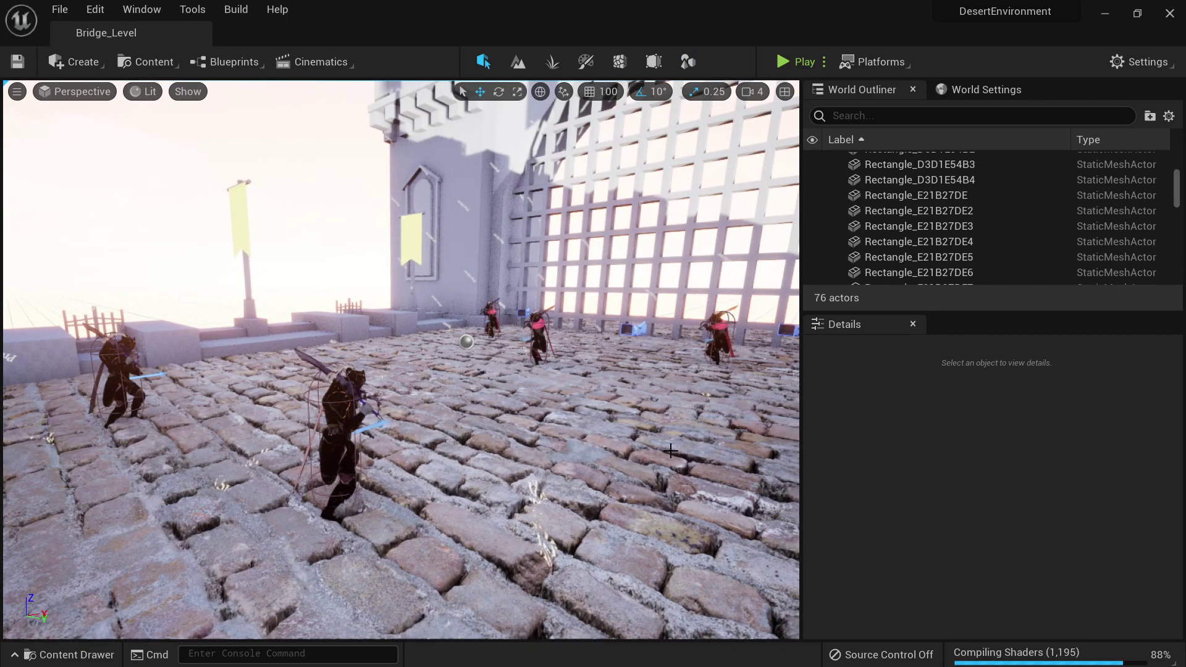
key(s)
right_drag(670, 451, 684, 462)
key(w)
key(s)
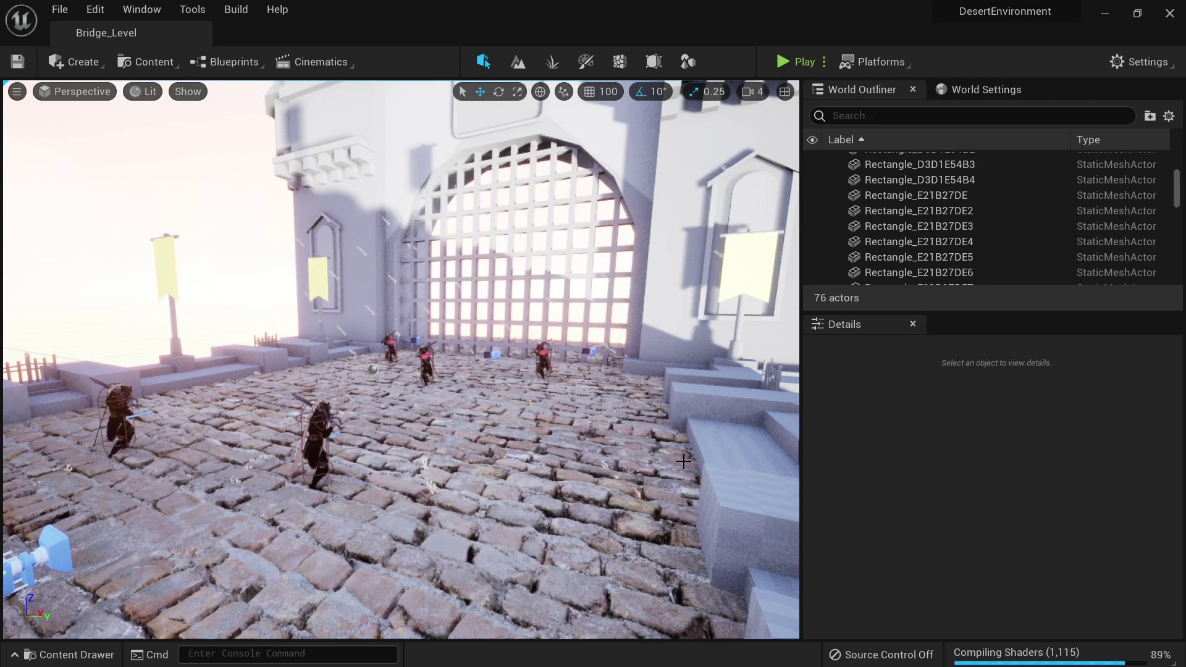
key(w)
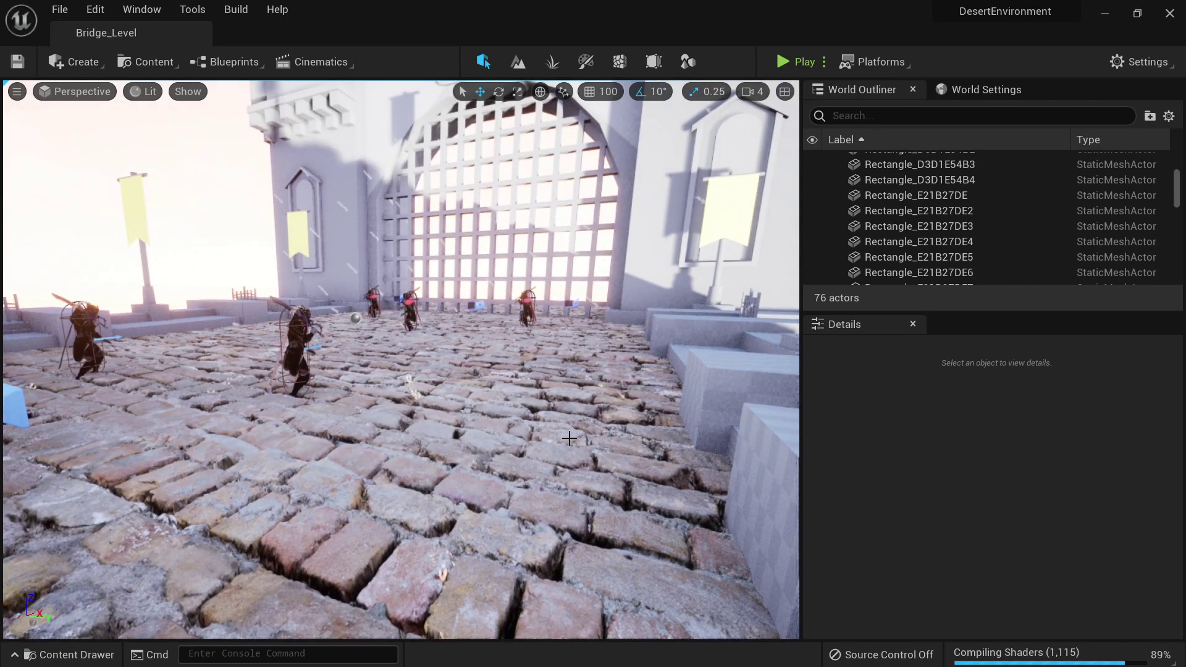